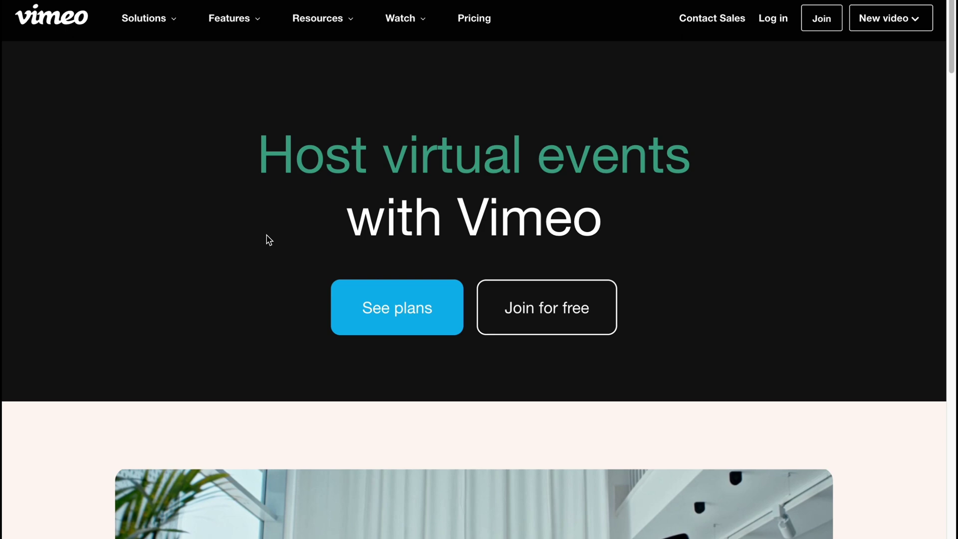
Join Vimeo for free using a Google account and land on the Home dashboard.
{"action": "left_click", "coordinate": [551, 313]}
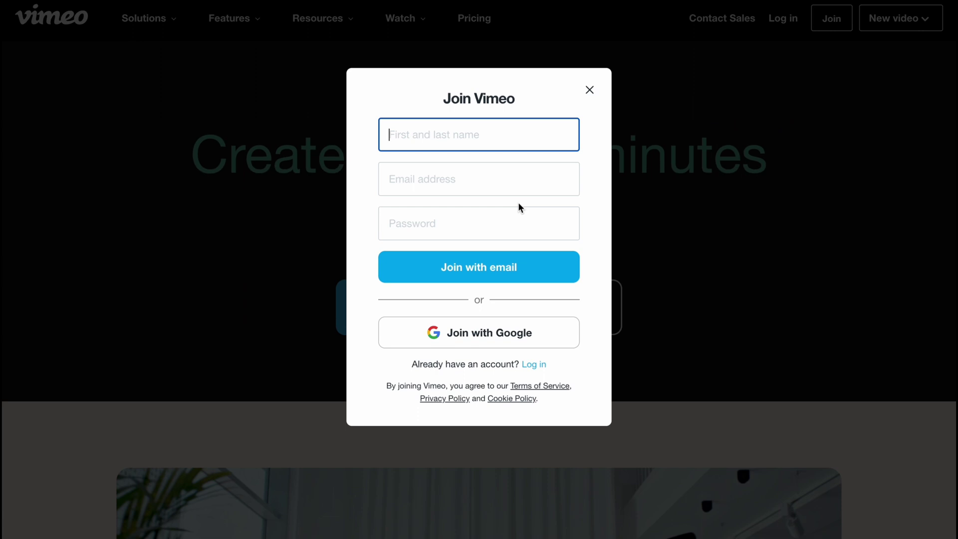
{"action": "left_click", "coordinate": [500, 339]}
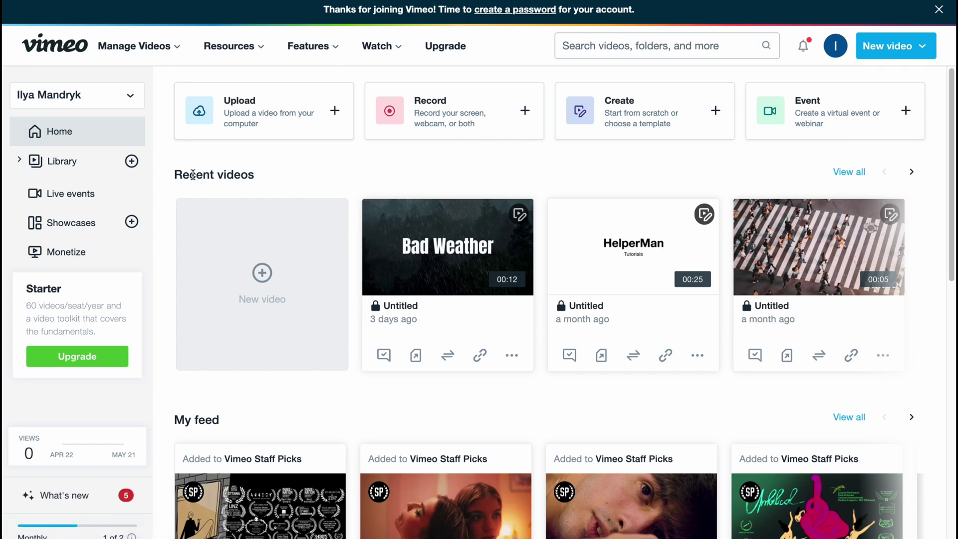
Browse the Library, return Home, and bring up the New video menu (Upload, Create video, Record screen).
{"action": "left_click_drag", "start_coordinate": [177, 174], "coordinate": [277, 184]}
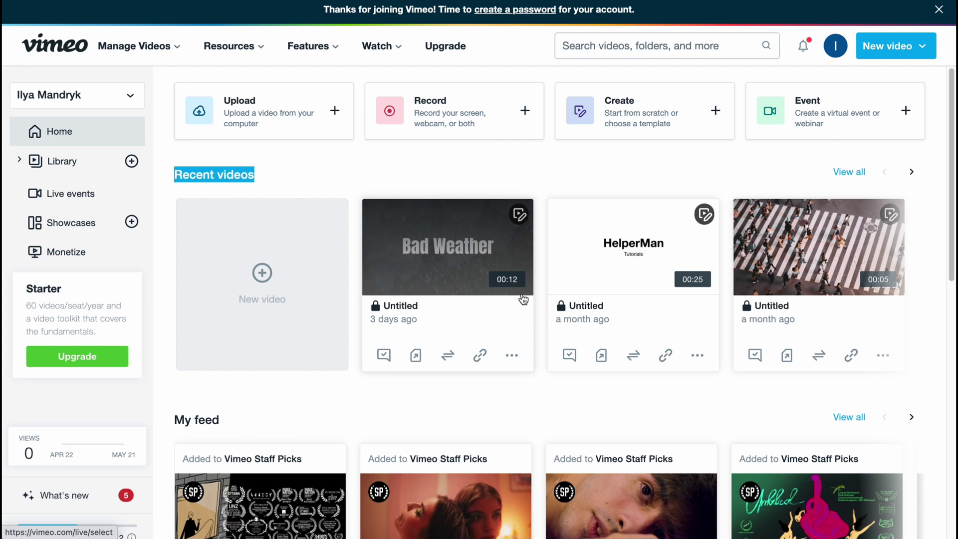
{"action": "scroll", "coordinate": [525, 320], "scroll_direction": "down", "scroll_amount": 2}
{"action": "scroll", "coordinate": [524, 321], "scroll_direction": "down", "scroll_amount": 2}
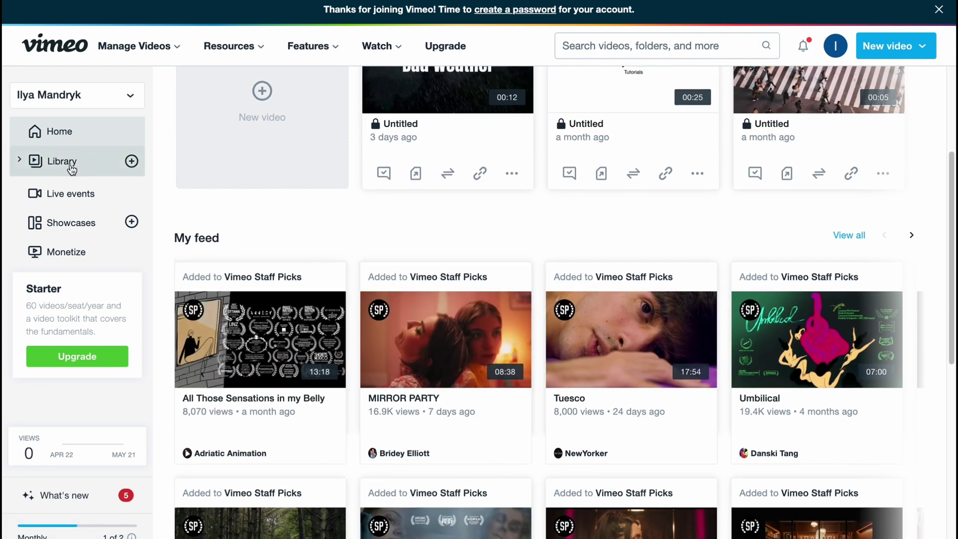
{"action": "left_click", "coordinate": [70, 166]}
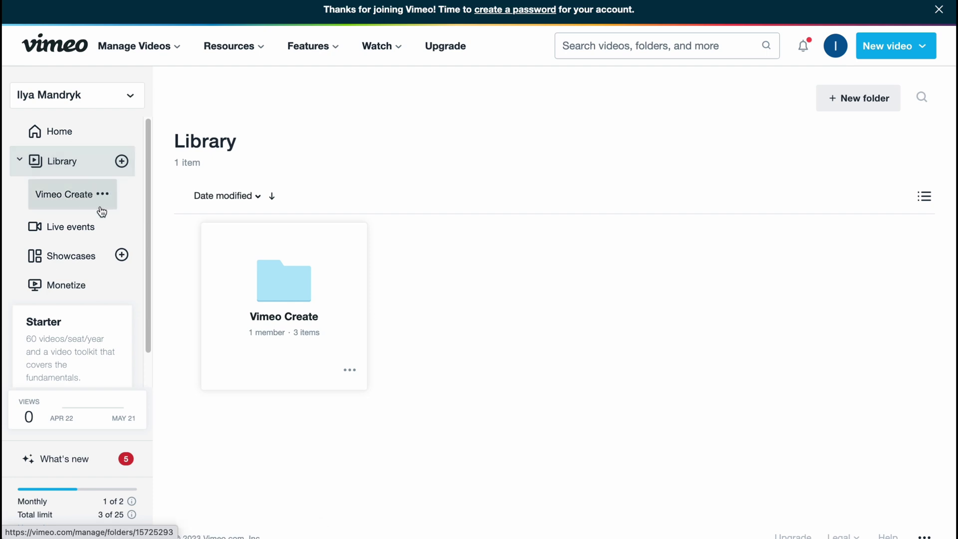
{"action": "left_click", "coordinate": [51, 140]}
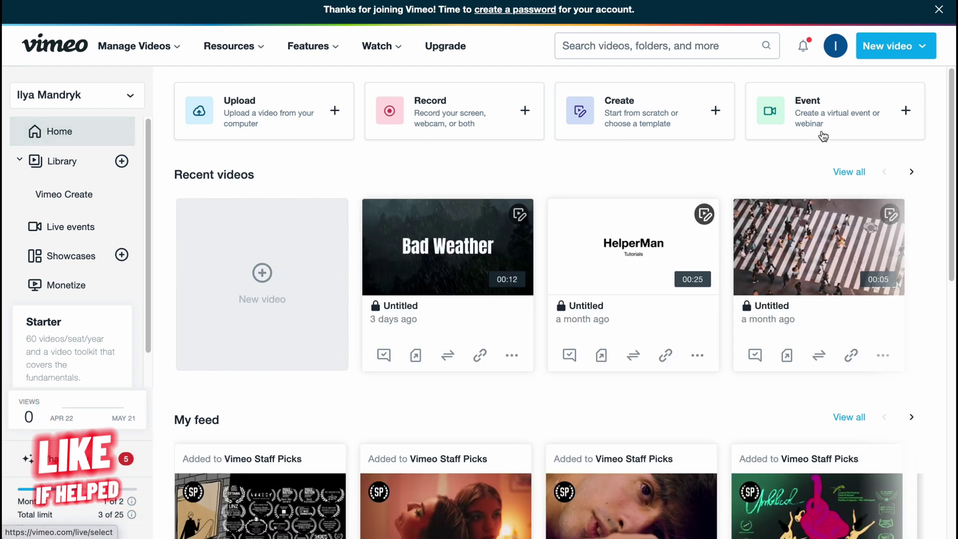
{"action": "left_click", "coordinate": [921, 50]}
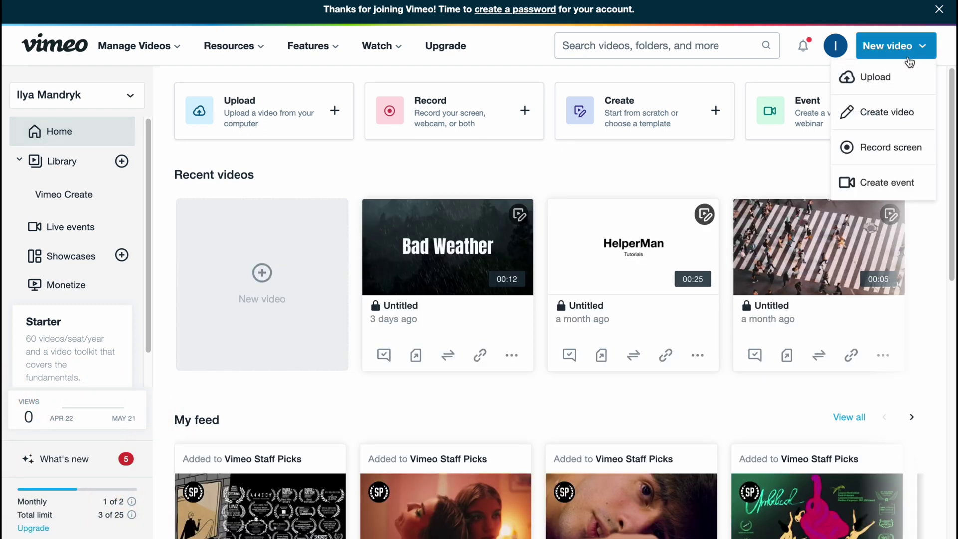
Start Create video and scroll through the template gallery.
{"action": "left_click", "coordinate": [891, 118]}
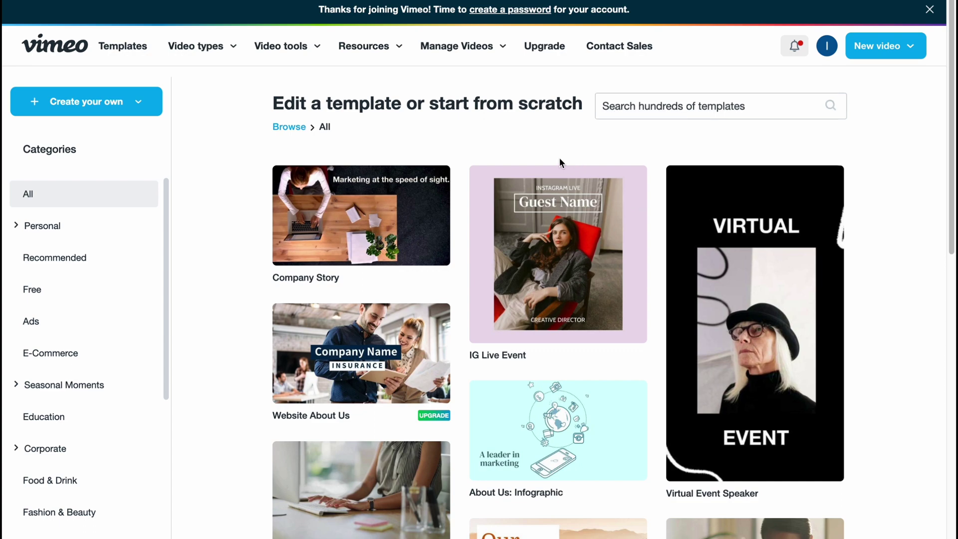
{"action": "scroll", "coordinate": [400, 253], "scroll_direction": "down", "scroll_amount": 5}
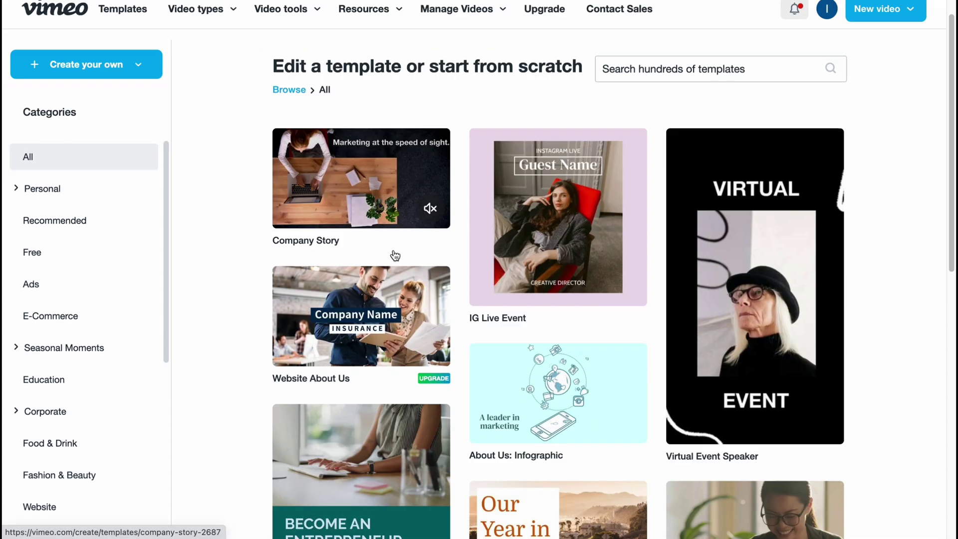
{"action": "scroll", "coordinate": [296, 300], "scroll_direction": "down", "scroll_amount": 4}
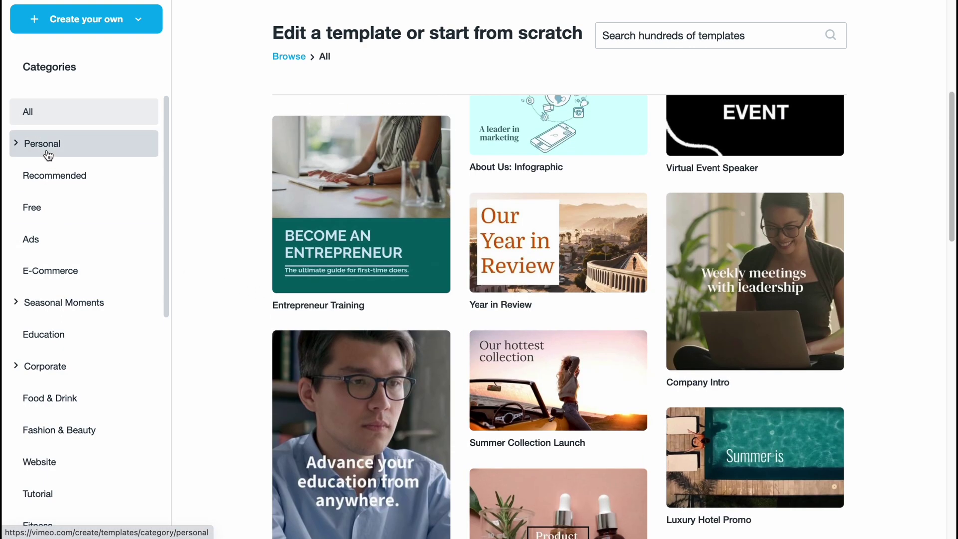
Browse the Personal templates, then the Seasonal Moments templates.
{"action": "left_click", "coordinate": [49, 152]}
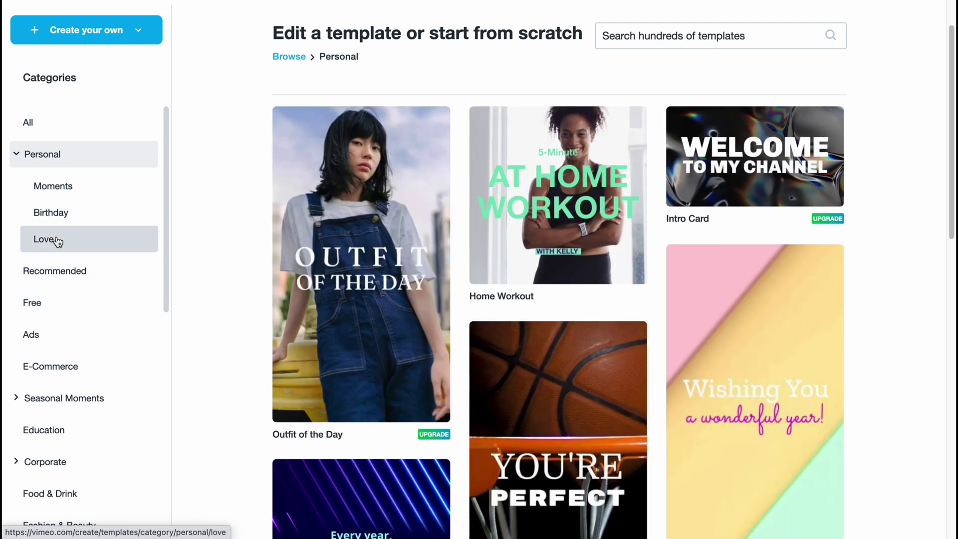
{"action": "left_click", "coordinate": [65, 406]}
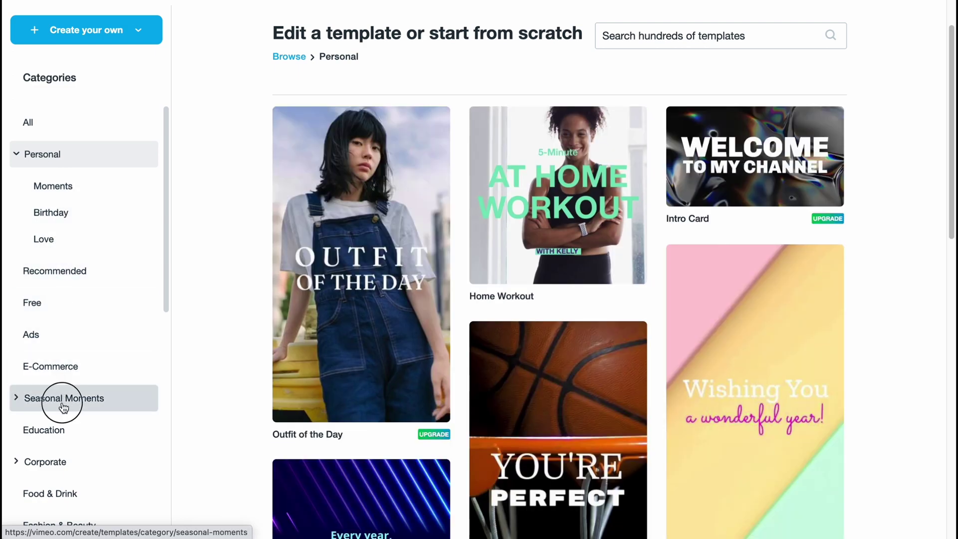
{"action": "scroll", "coordinate": [56, 358], "scroll_direction": "down", "scroll_amount": 3}
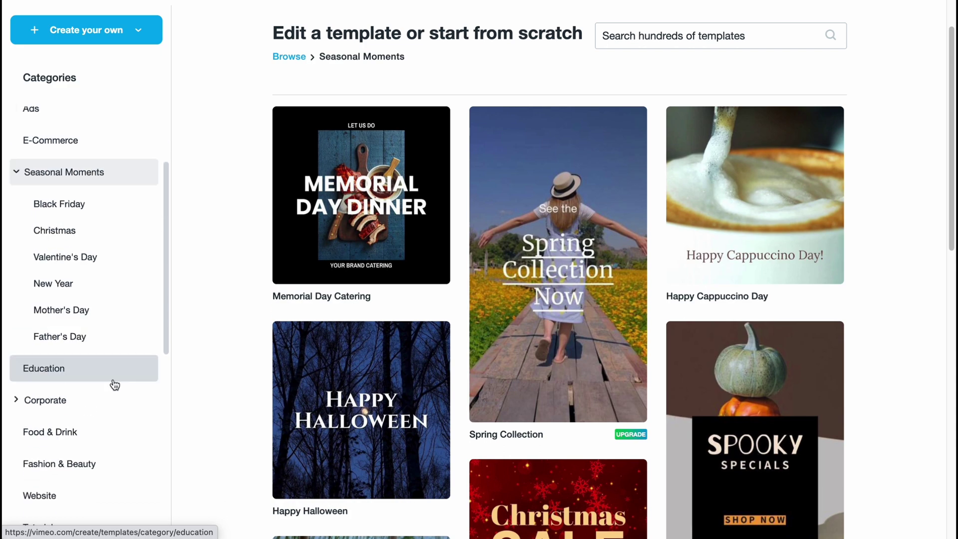
{"action": "scroll", "coordinate": [58, 384], "scroll_direction": "up", "scroll_amount": 3}
{"action": "scroll", "coordinate": [566, 353], "scroll_direction": "up", "scroll_amount": 2}
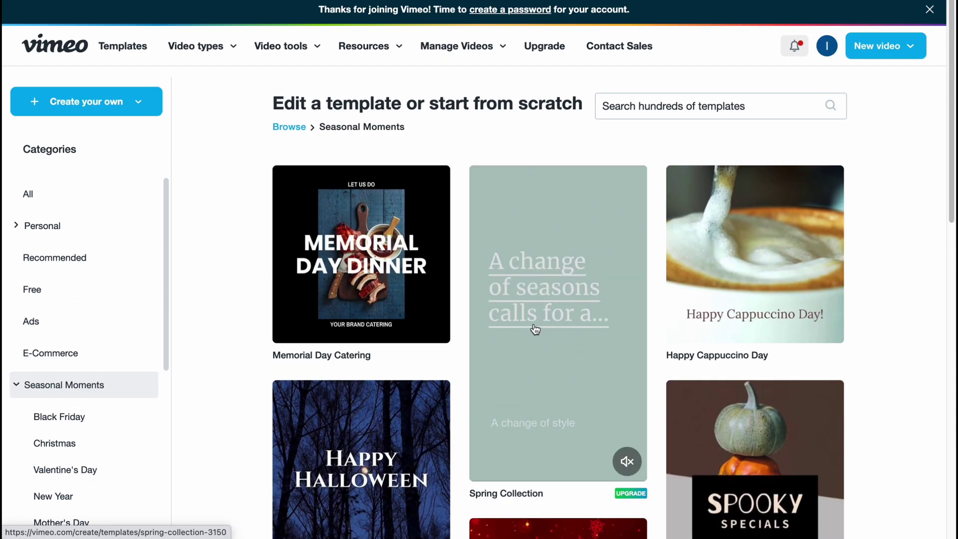
Start a blank Untitled 16:9 project with Start from Scratch under Create your own.
{"action": "left_click", "coordinate": [88, 102]}
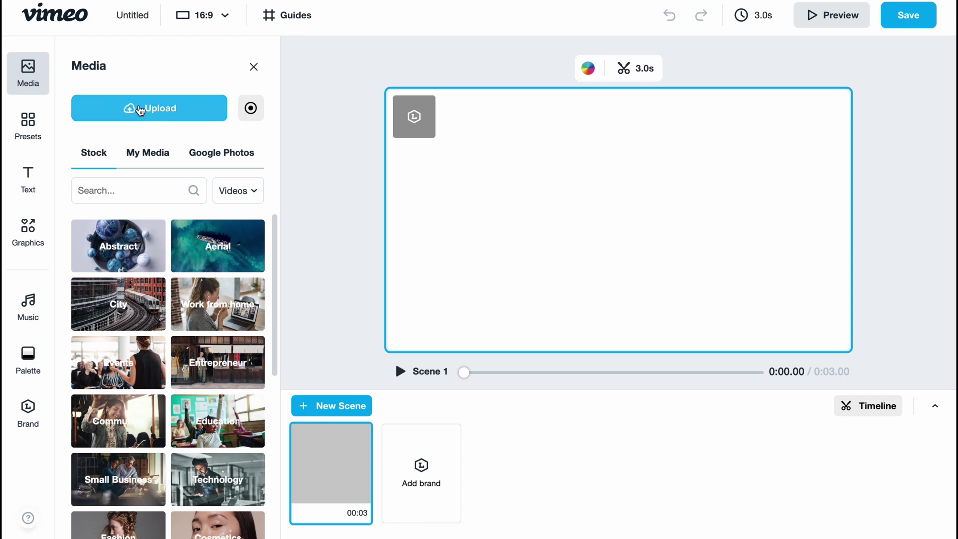
Upload the rain and nature-sound mp4 clips from the Desktop into My Media.
{"action": "left_click", "coordinate": [140, 114]}
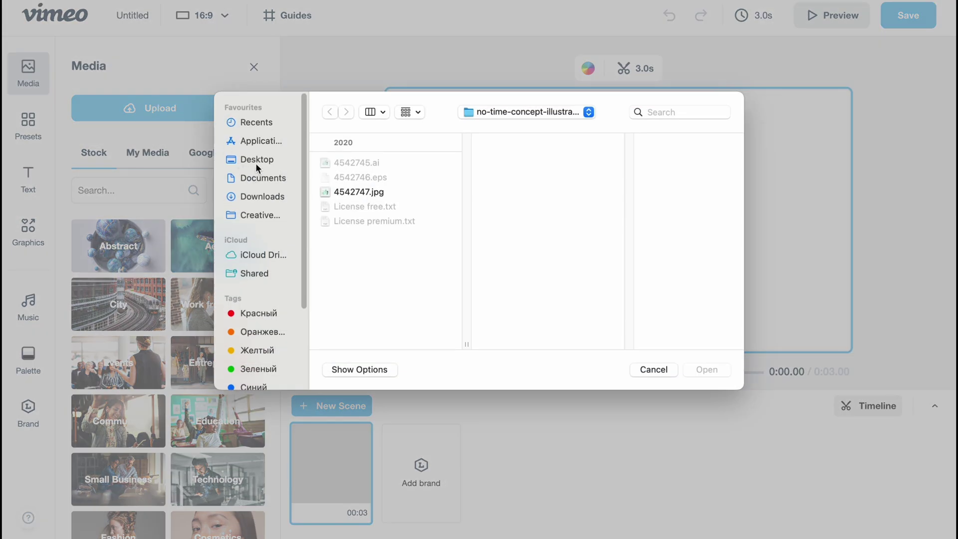
{"action": "left_click", "coordinate": [257, 165]}
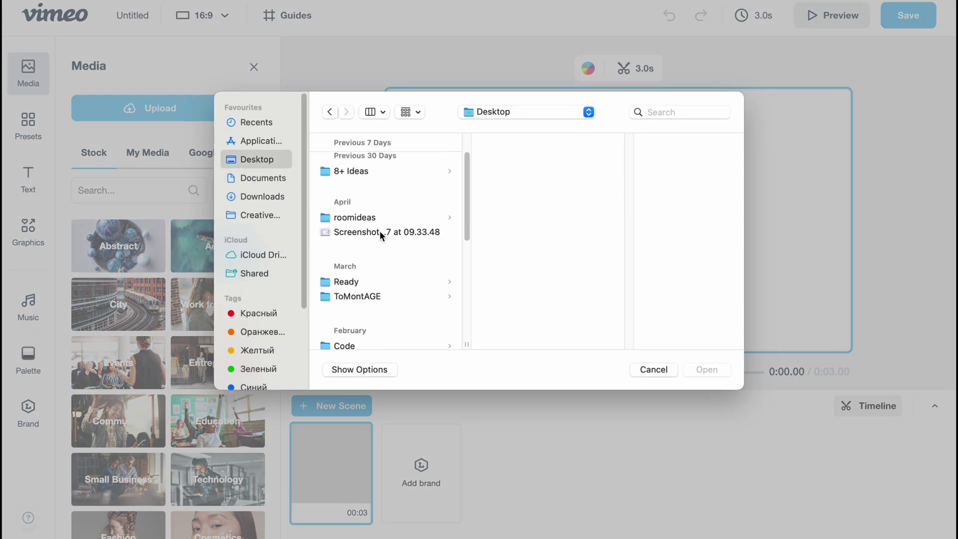
{"action": "scroll", "coordinate": [378, 235], "scroll_direction": "down", "scroll_amount": 5}
{"action": "left_click", "coordinate": [379, 180]}
{"action": "left_click", "coordinate": [379, 166], "text": "shift"}
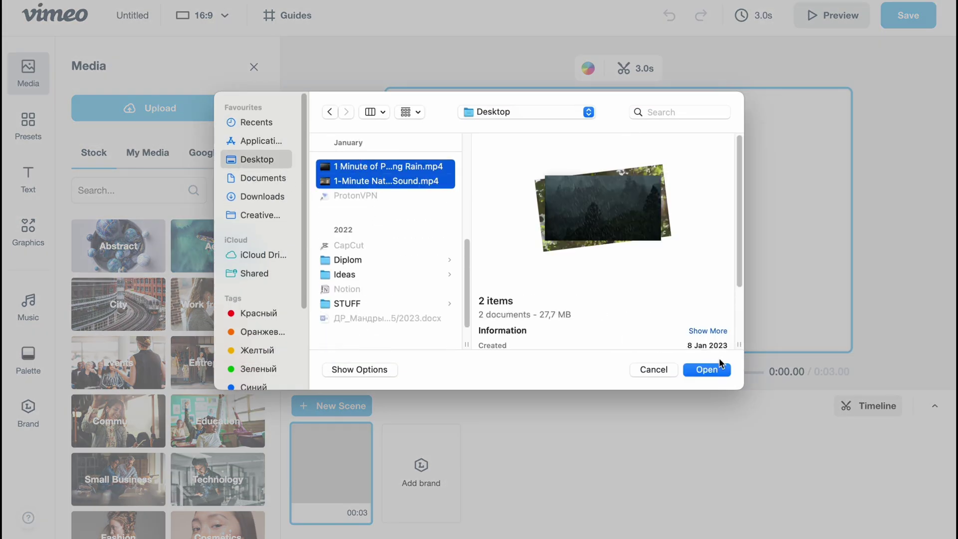
{"action": "left_click", "coordinate": [707, 369]}
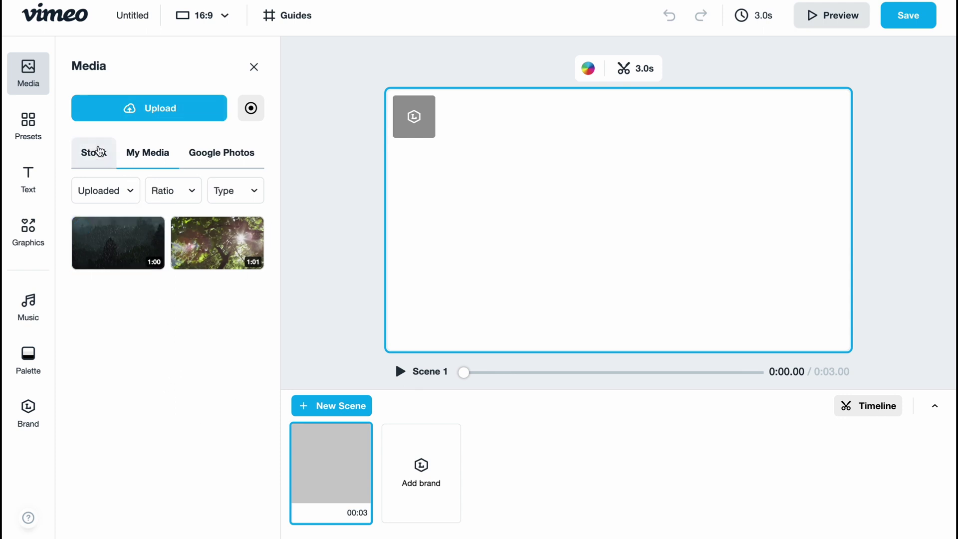
Browse stock Education videos, then show the scene Presets such as Intro | Outro and Basic.
{"action": "left_click", "coordinate": [92, 156]}
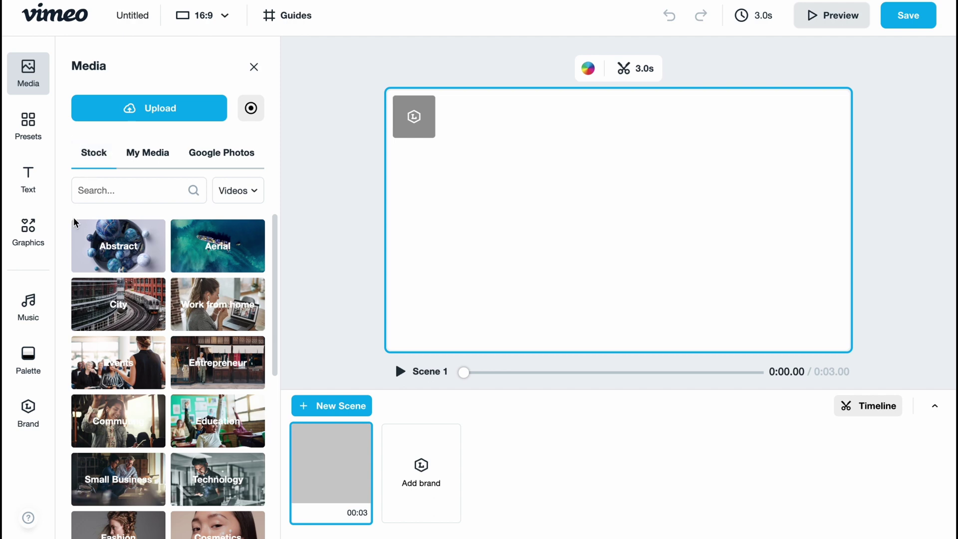
{"action": "scroll", "coordinate": [150, 324], "scroll_direction": "down", "scroll_amount": 3}
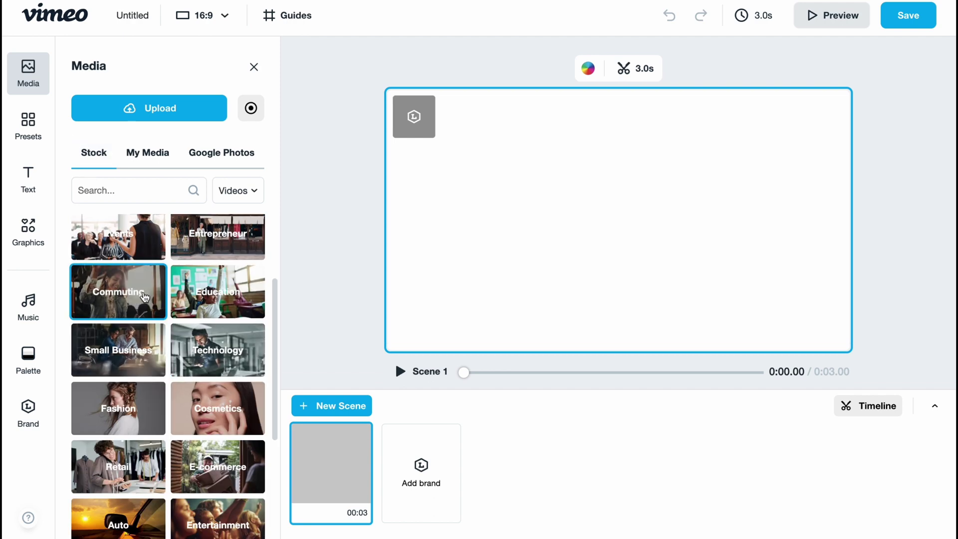
{"action": "left_click", "coordinate": [225, 297]}
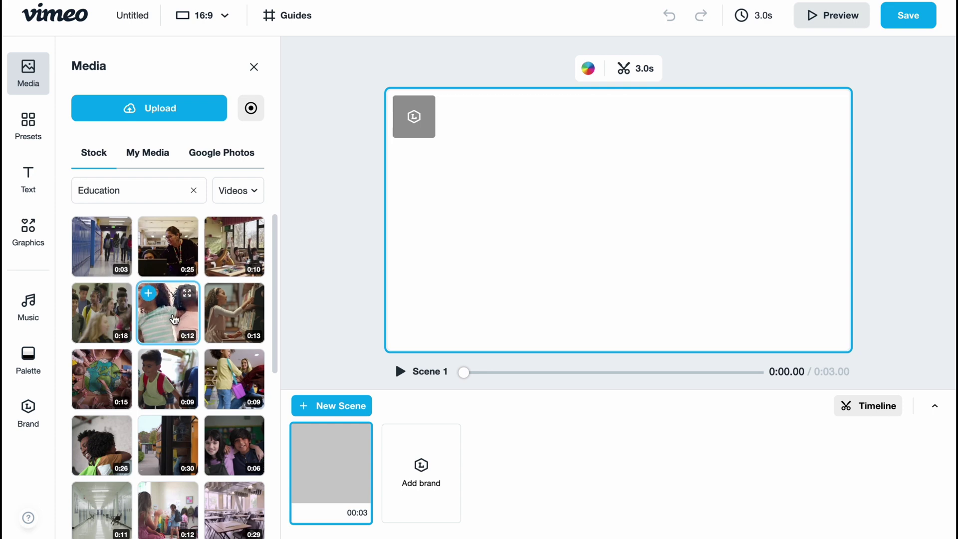
{"action": "scroll", "coordinate": [173, 319], "scroll_direction": "down", "scroll_amount": 3}
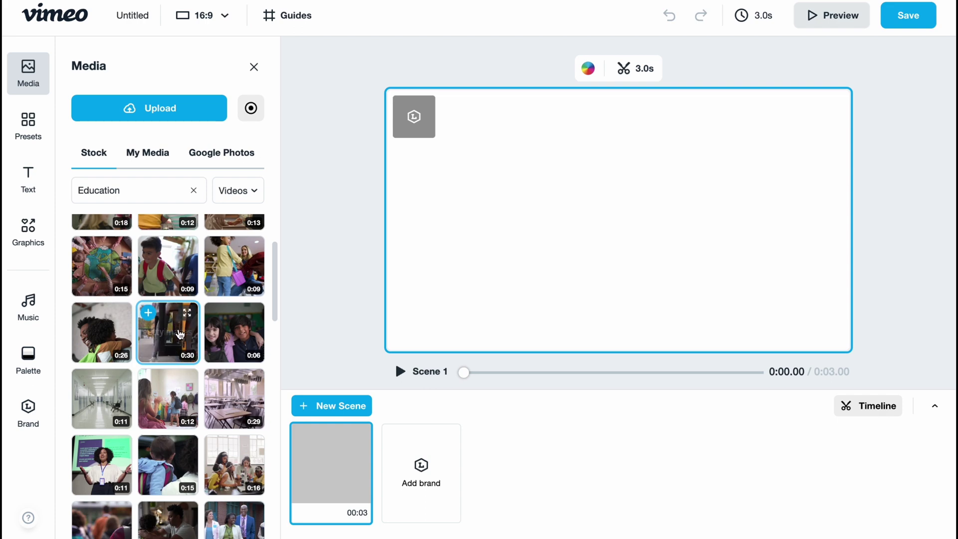
{"action": "left_click", "coordinate": [33, 122]}
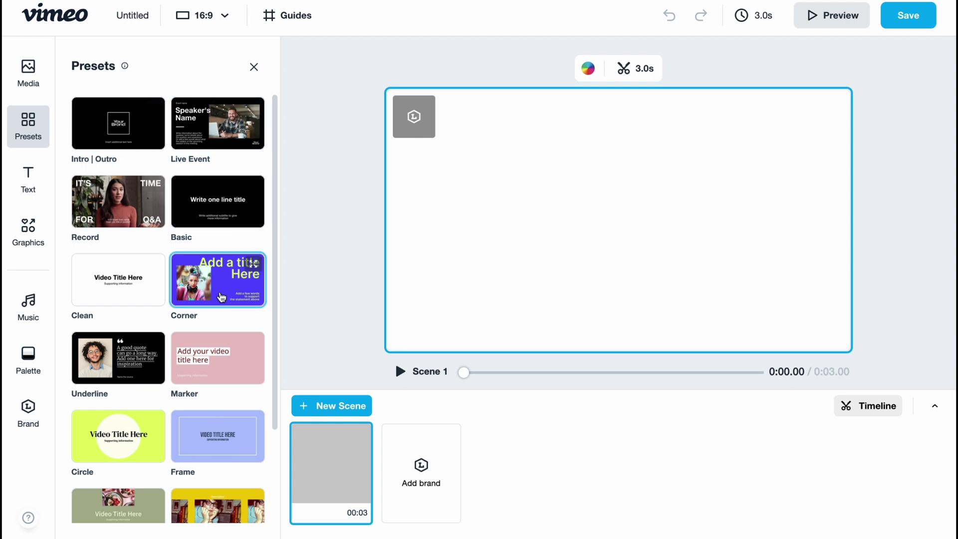
Look at text styles, then browse Graphics: gradients, buttons, social stickers and more call-to-action badges.
{"action": "scroll", "coordinate": [211, 422], "scroll_direction": "down", "scroll_amount": 3}
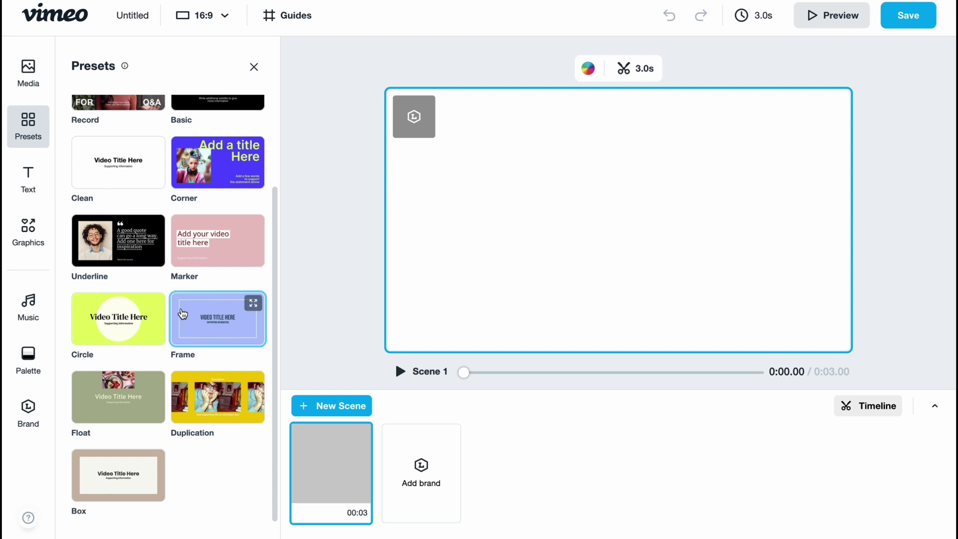
{"action": "left_click", "coordinate": [13, 180]}
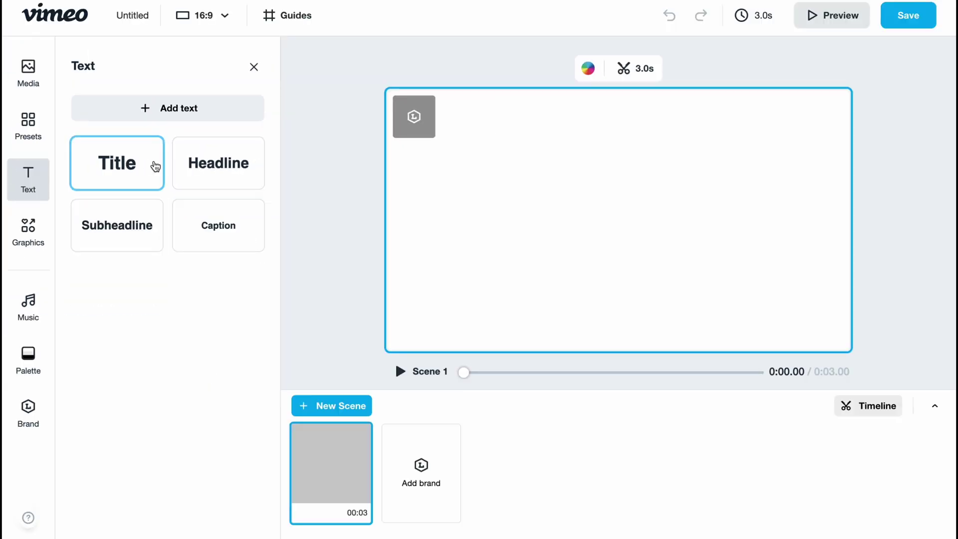
{"action": "left_click", "coordinate": [27, 228]}
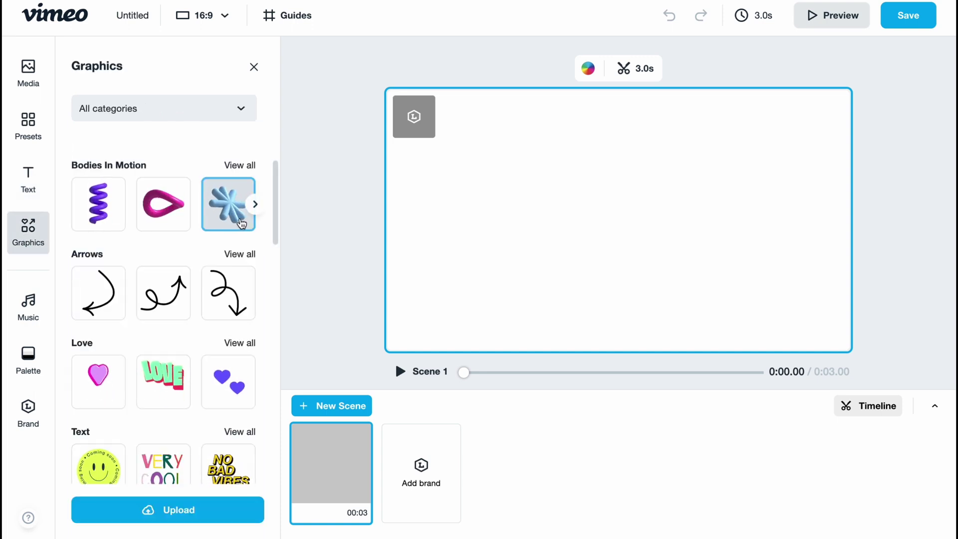
{"action": "scroll", "coordinate": [190, 227], "scroll_direction": "down", "scroll_amount": 5}
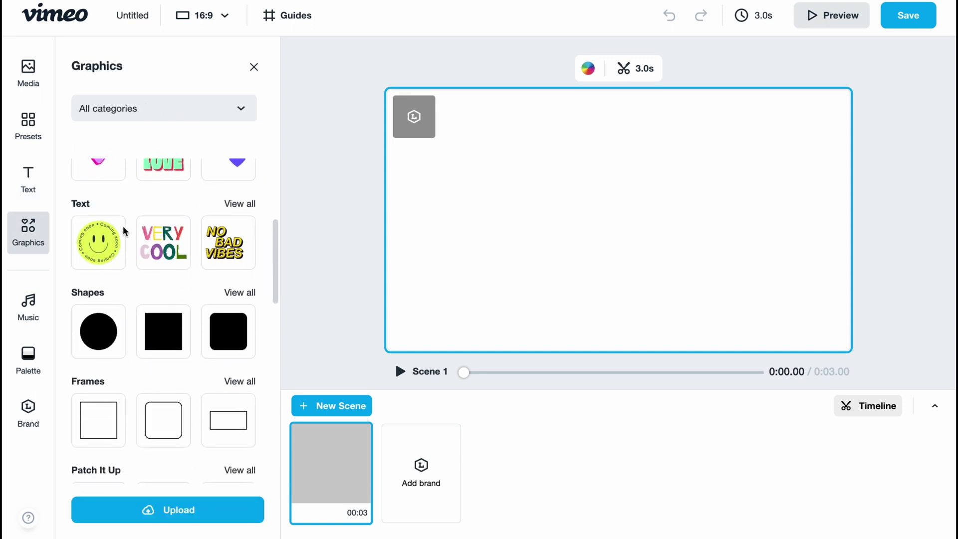
{"action": "scroll", "coordinate": [150, 305], "scroll_direction": "down", "scroll_amount": 8}
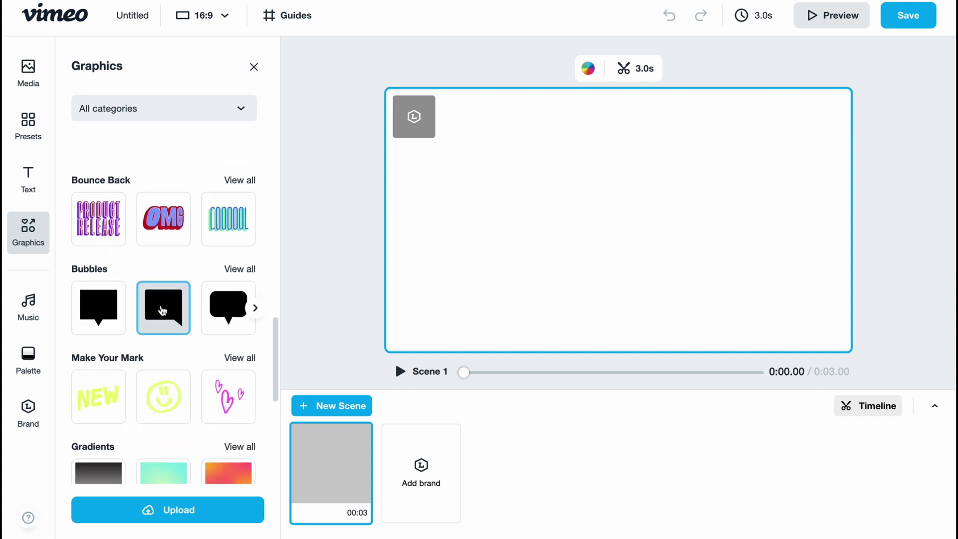
{"action": "scroll", "coordinate": [162, 310], "scroll_direction": "down", "scroll_amount": 5}
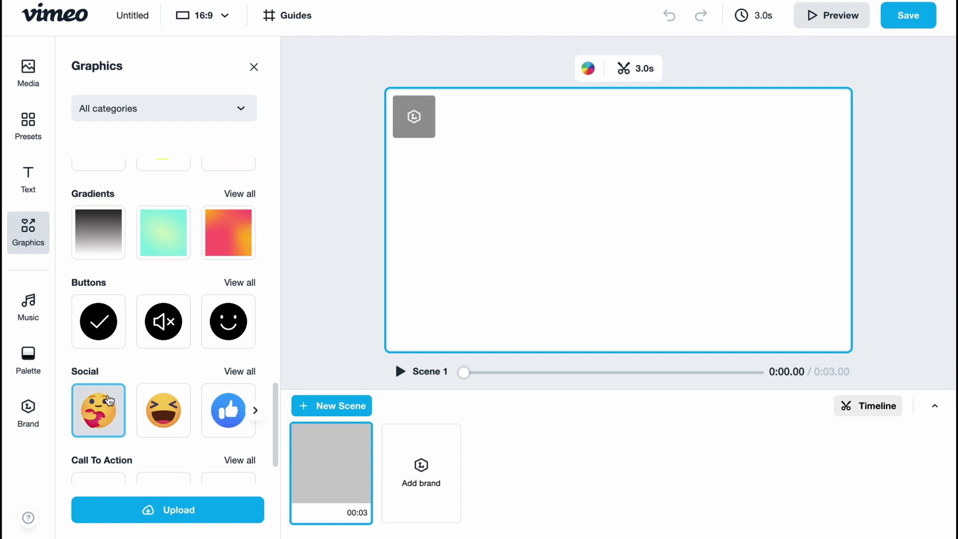
{"action": "scroll", "coordinate": [118, 382], "scroll_direction": "down", "scroll_amount": 1}
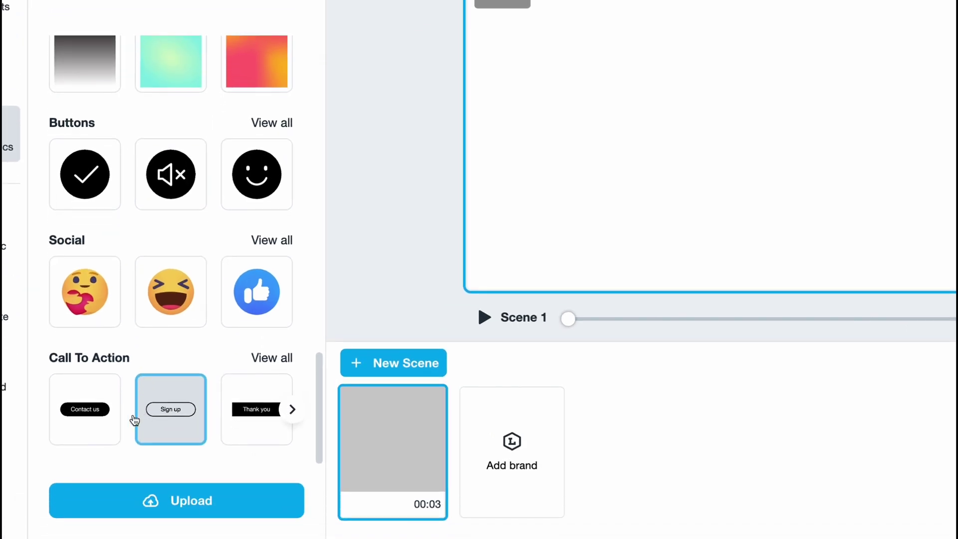
{"action": "left_click", "coordinate": [292, 409]}
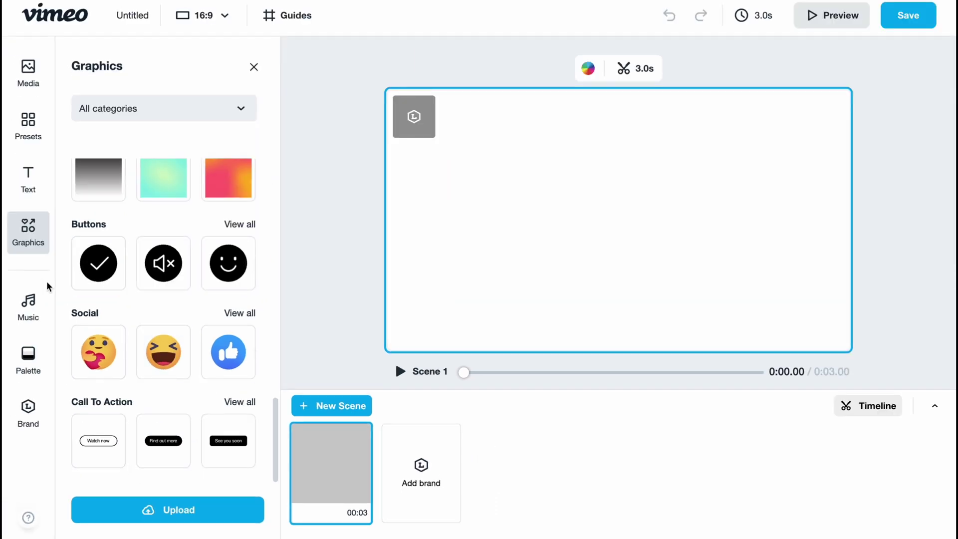
Browse the full music catalogue and the colour palettes, then return to Media.
{"action": "left_click", "coordinate": [28, 302]}
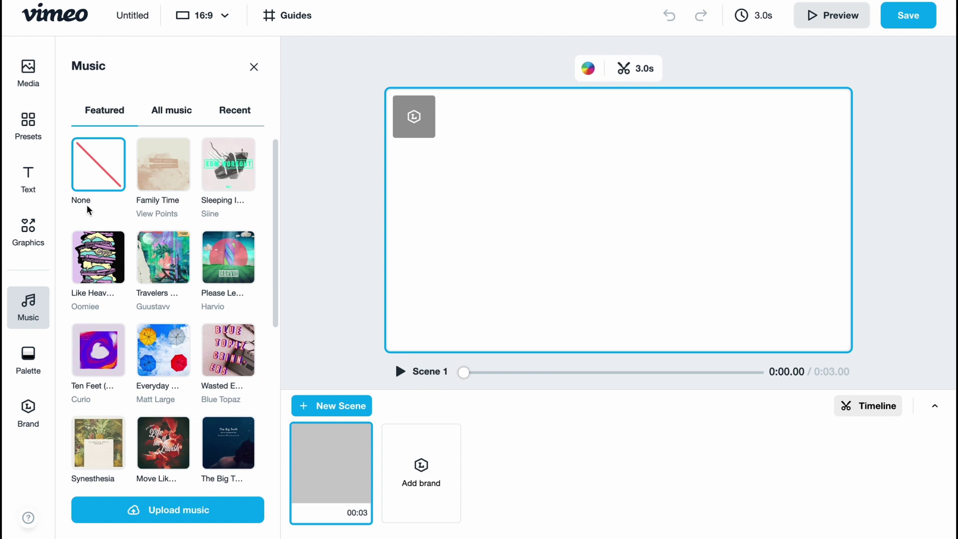
{"action": "left_click", "coordinate": [184, 113]}
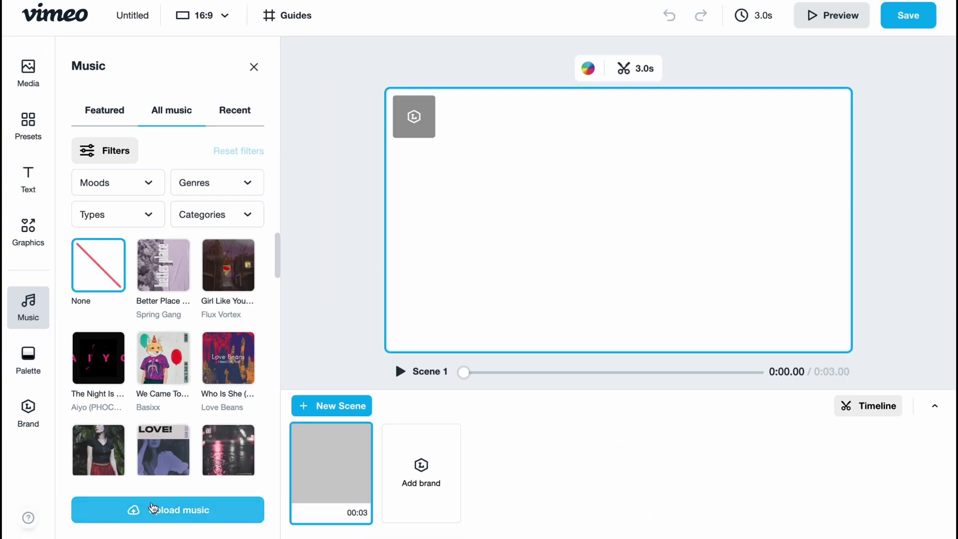
{"action": "left_click", "coordinate": [26, 355]}
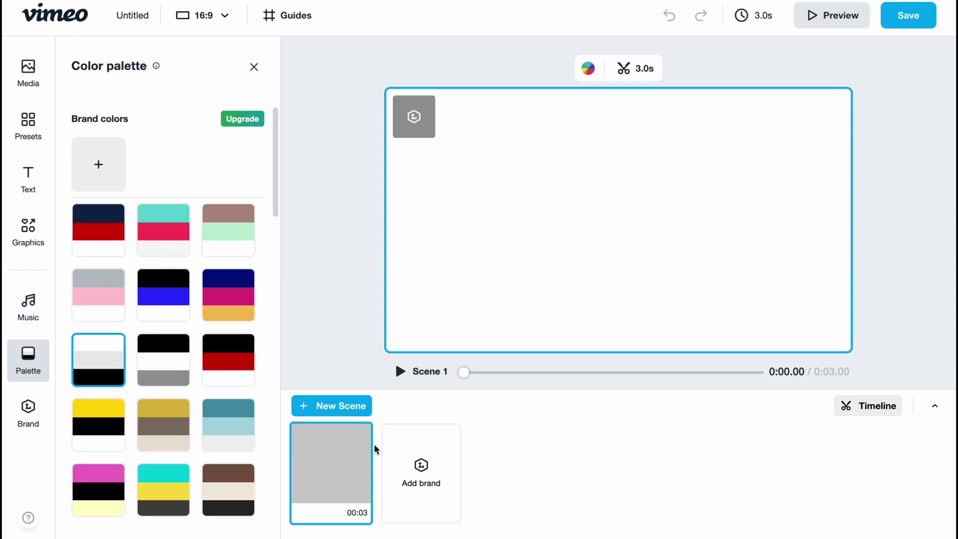
{"action": "left_click", "coordinate": [26, 67]}
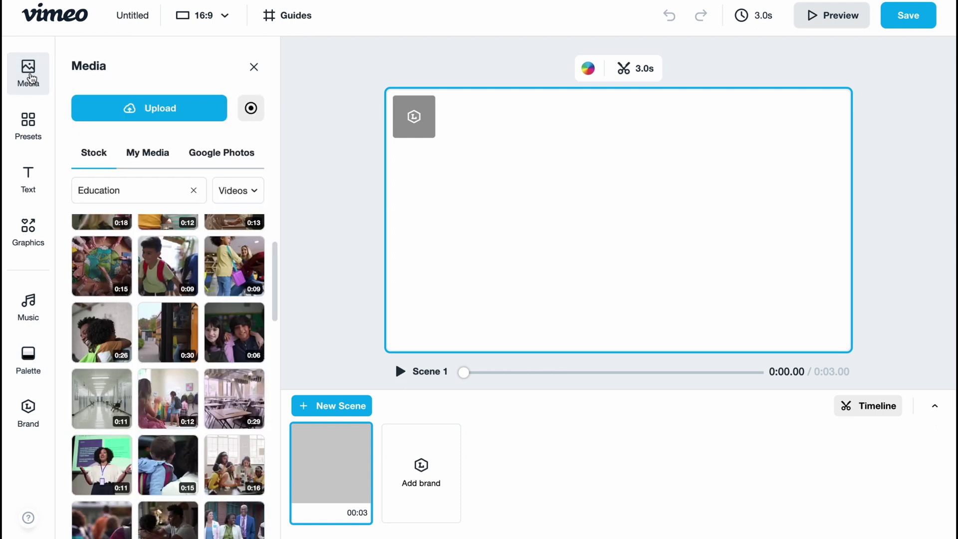
Check the aspect ratio choices, keep 16:9, and return to the media library.
{"action": "left_click", "coordinate": [234, 17]}
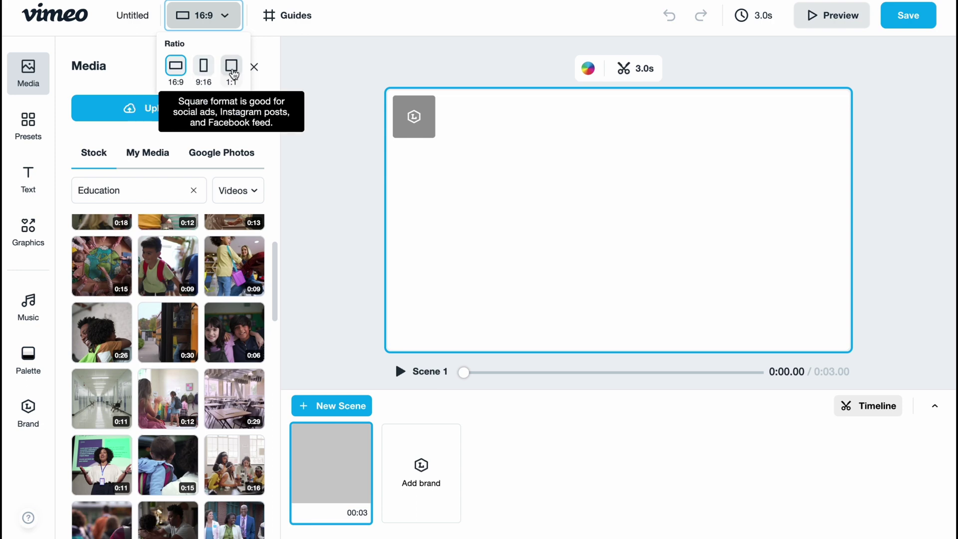
{"action": "left_click", "coordinate": [223, 17]}
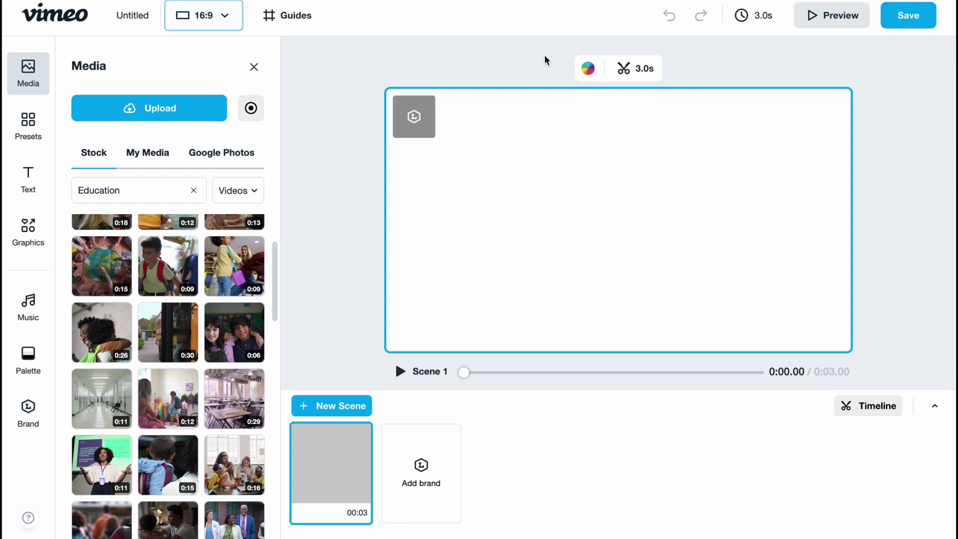
{"action": "left_click", "coordinate": [30, 122]}
{"action": "left_click", "coordinate": [36, 84]}
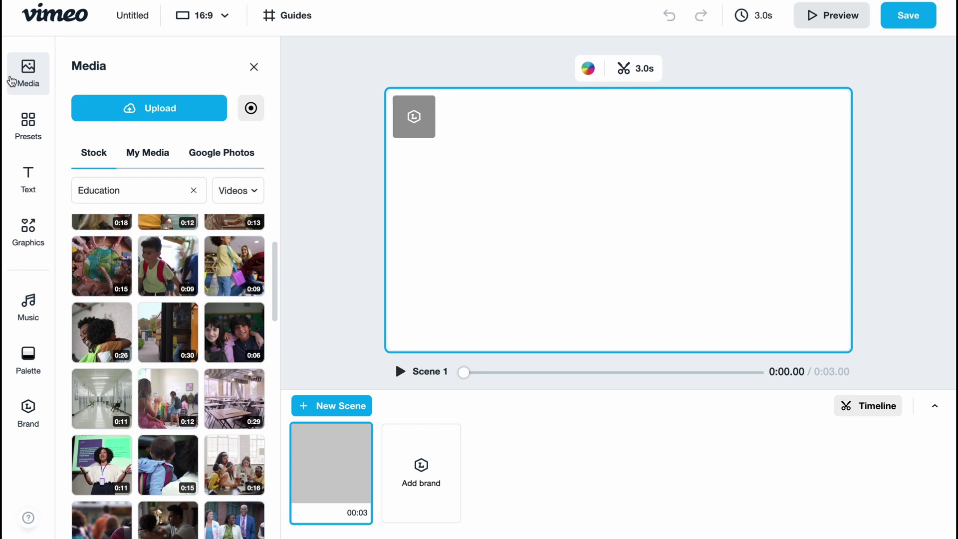
Add the rain and sunlit forest clips as scenes and delete the empty first scene.
{"action": "left_click", "coordinate": [150, 155]}
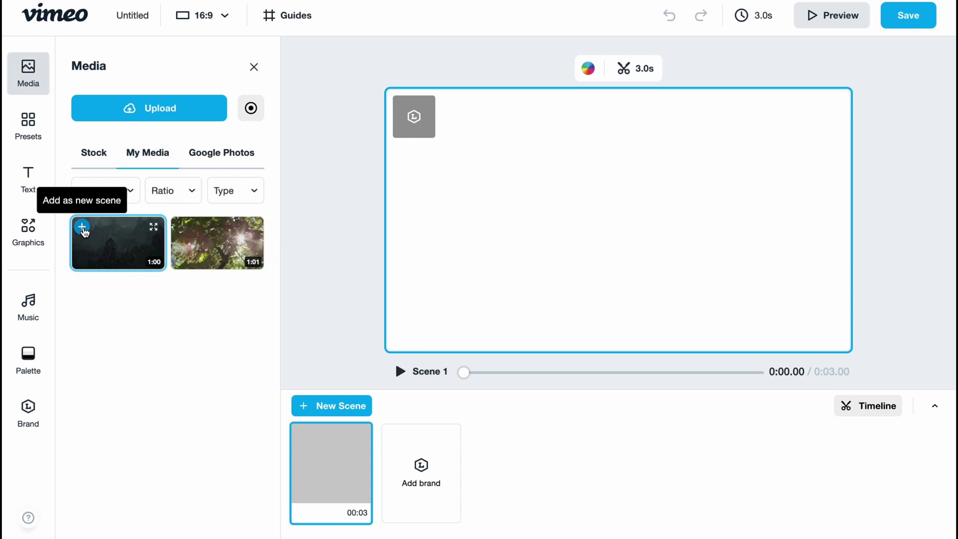
{"action": "left_click", "coordinate": [83, 227]}
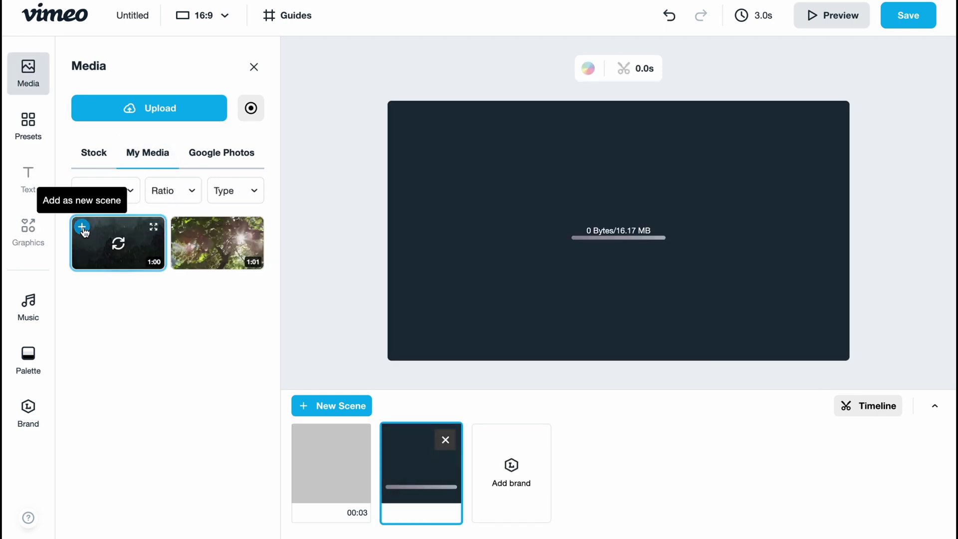
{"action": "left_click", "coordinate": [181, 228]}
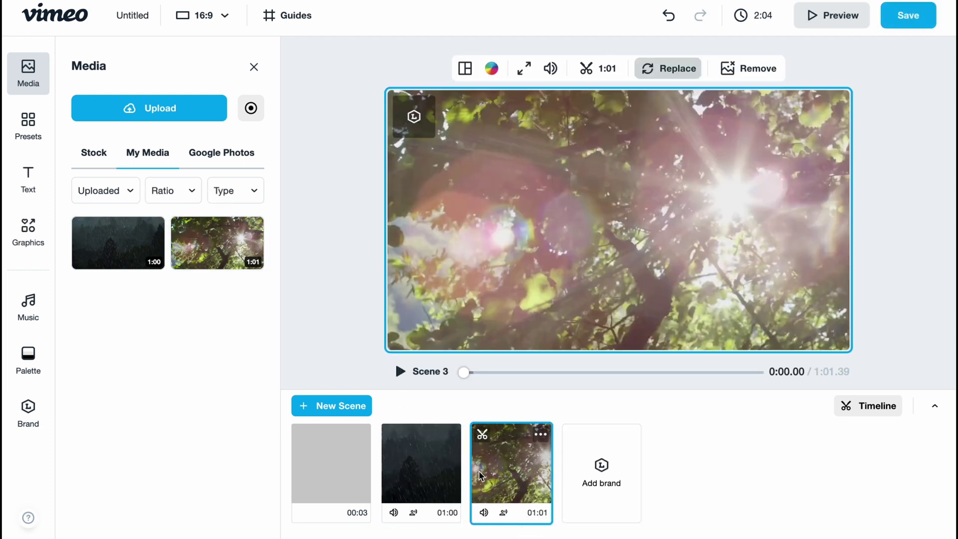
{"action": "left_click", "coordinate": [359, 436]}
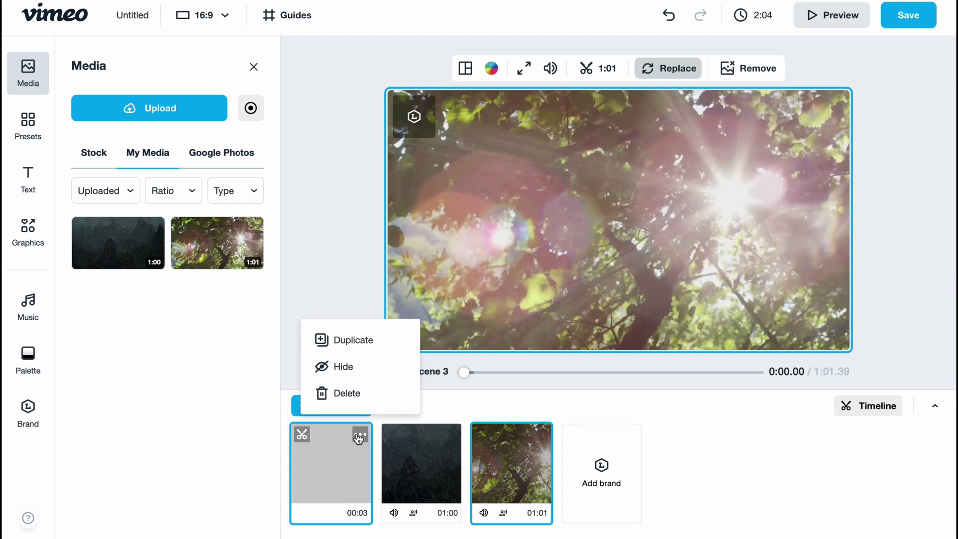
{"action": "left_click", "coordinate": [348, 394]}
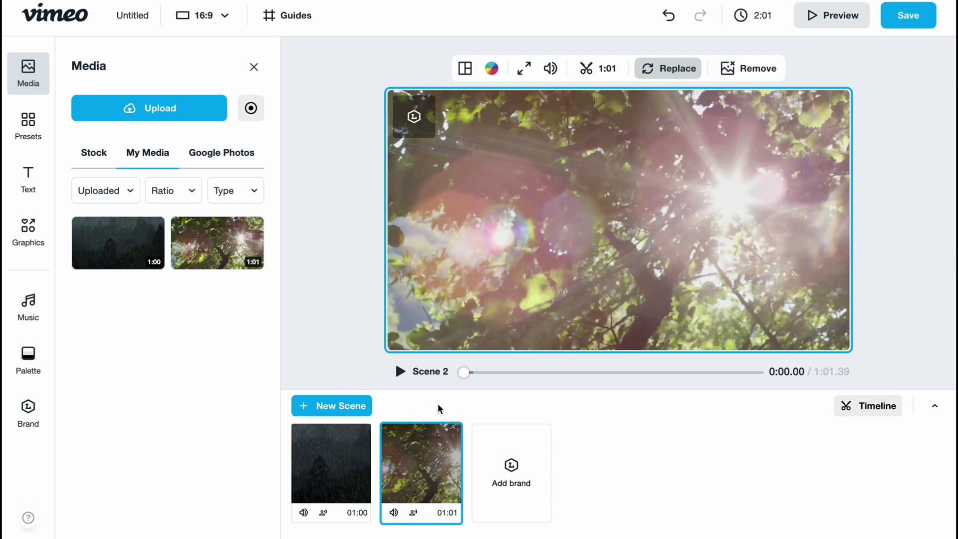
Open the sunlit scene's timeline editor and close it without changes.
{"action": "left_click", "coordinate": [872, 405]}
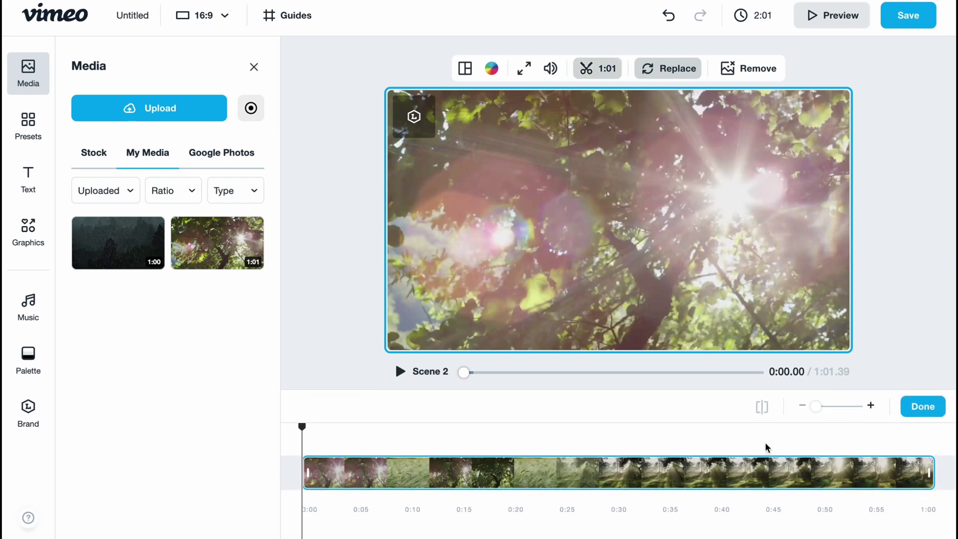
{"action": "left_click", "coordinate": [934, 407]}
{"action": "left_click", "coordinate": [869, 407]}
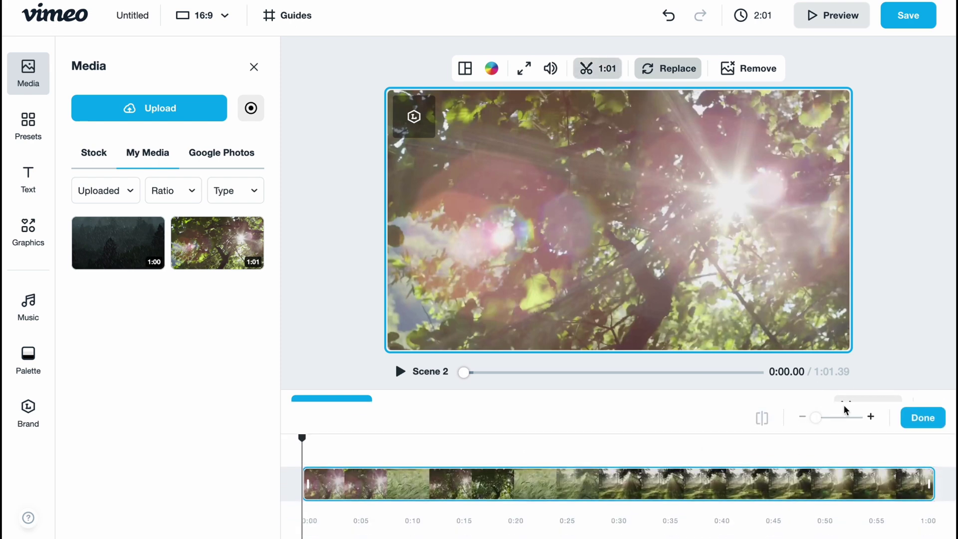
{"action": "mouse_move", "coordinate": [815, 407]}
{"action": "left_mouse_down"}
{"action": "mouse_move", "coordinate": [837, 406]}
{"action": "mouse_move", "coordinate": [815, 405]}
{"action": "left_mouse_up"}
{"action": "left_click", "coordinate": [923, 409]}
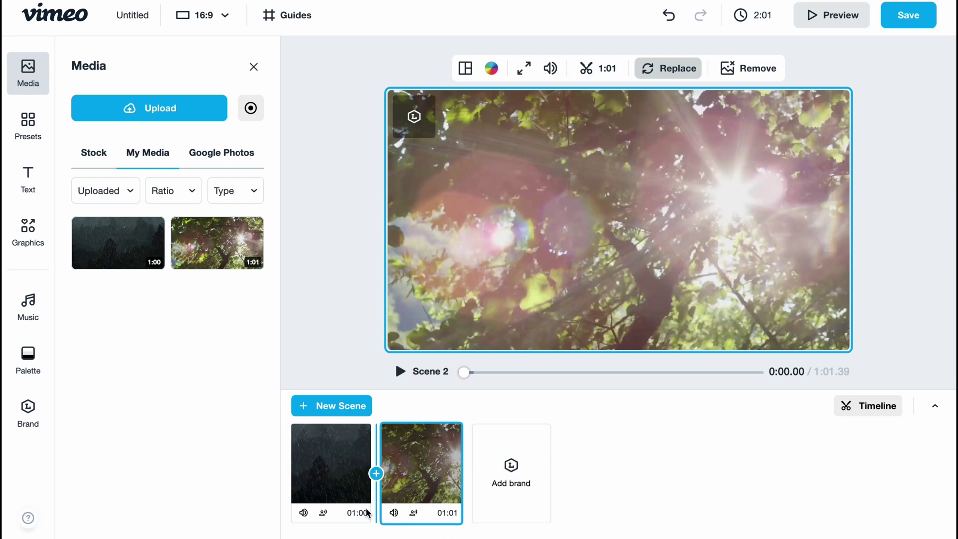
Trim the rain scene to 6 seconds in its timeline.
{"action": "left_click", "coordinate": [339, 479]}
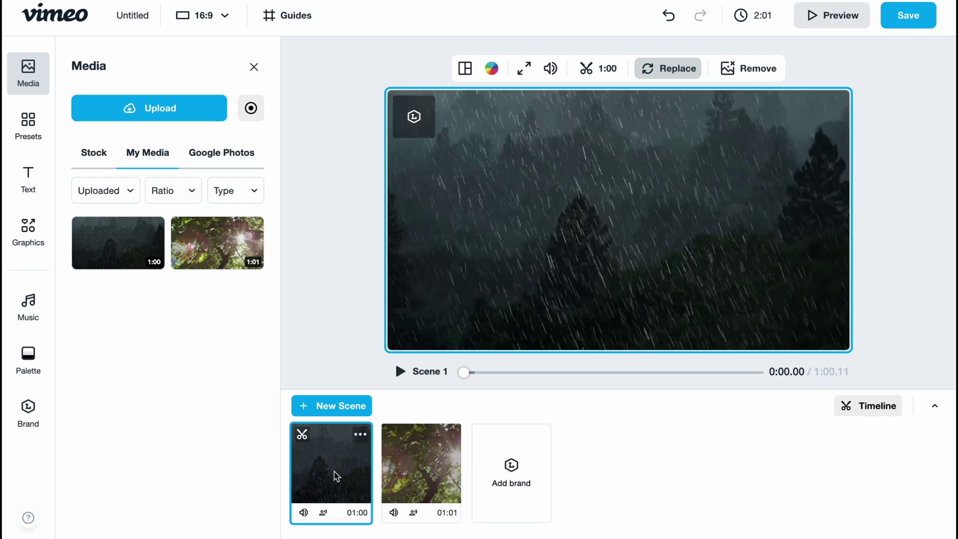
{"action": "left_click", "coordinate": [361, 434]}
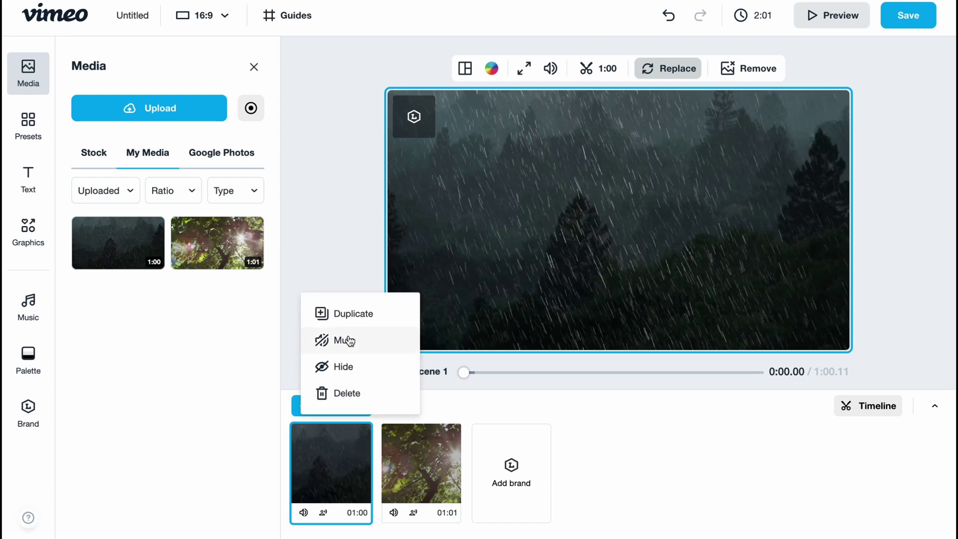
{"action": "left_click", "coordinate": [313, 458]}
{"action": "left_click", "coordinate": [302, 435]}
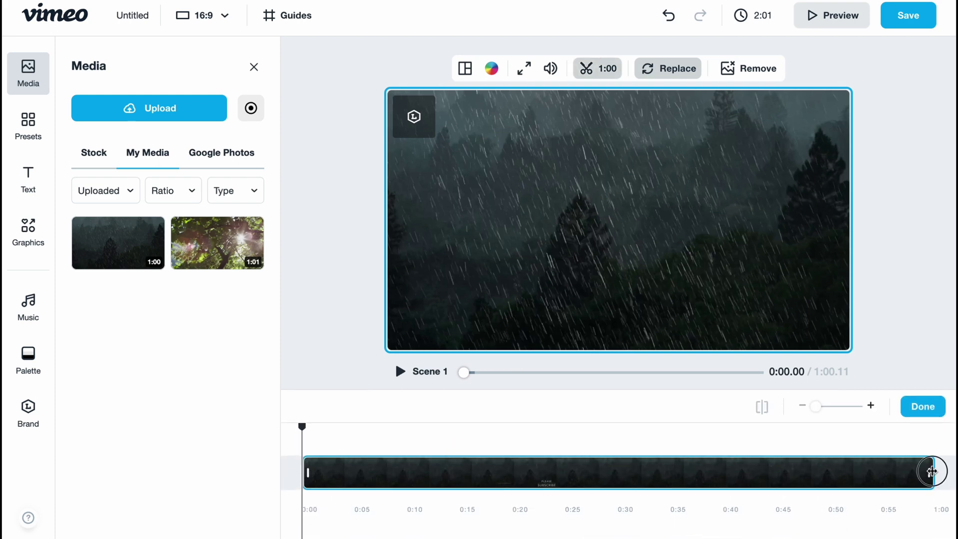
{"action": "left_click_drag", "start_coordinate": [932, 471], "coordinate": [360, 493]}
{"action": "left_click", "coordinate": [928, 407]}
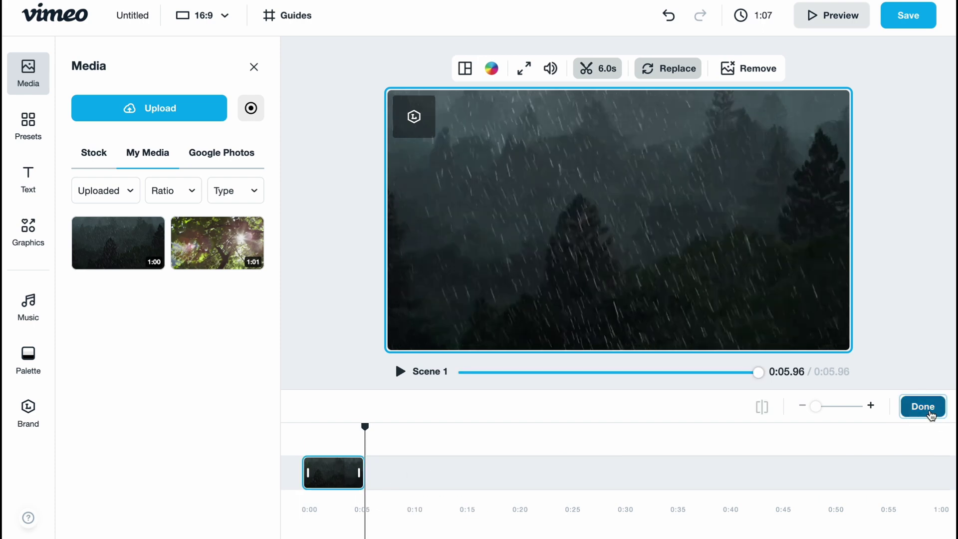
Trim the sunlit scene to about 6.2 seconds.
{"action": "left_click", "coordinate": [417, 462]}
{"action": "left_click", "coordinate": [393, 434]}
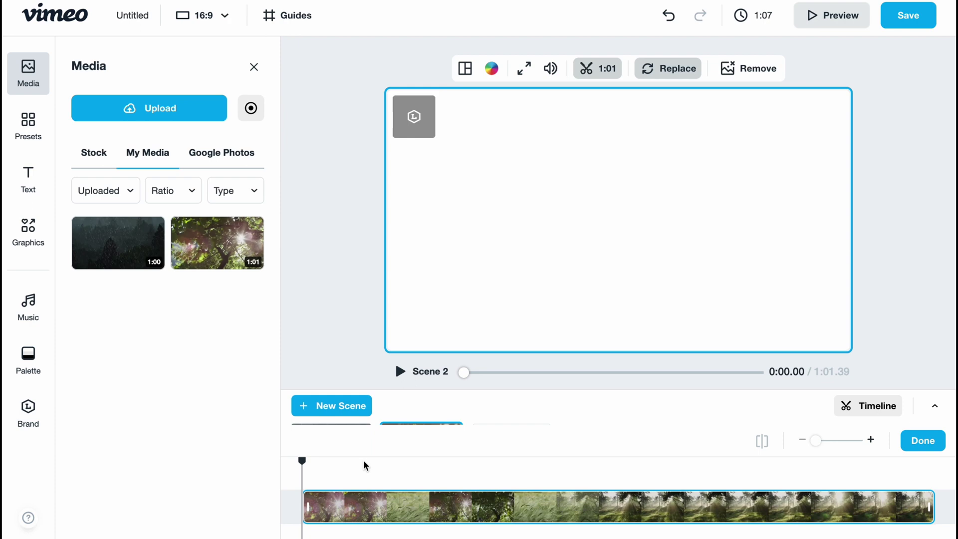
{"action": "left_click_drag", "start_coordinate": [933, 475], "coordinate": [365, 487]}
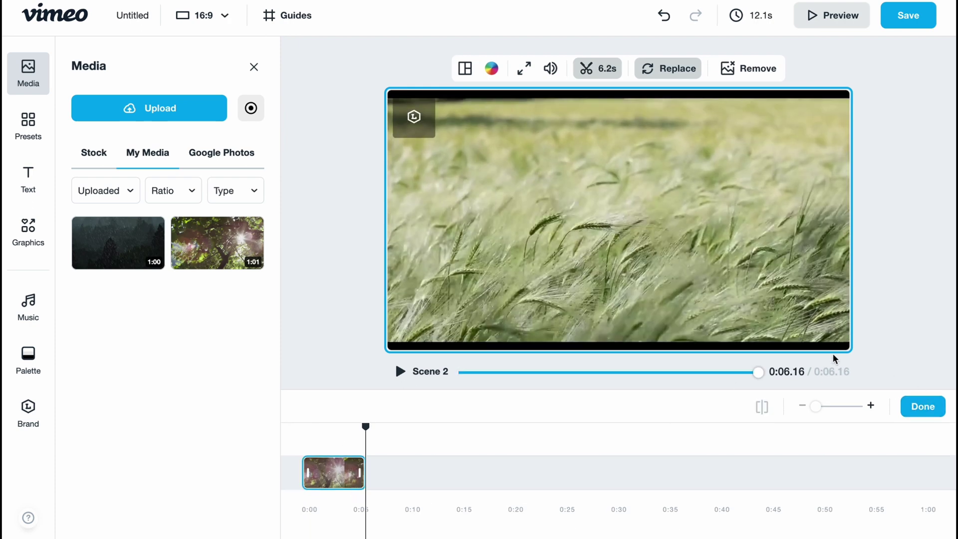
{"action": "left_click", "coordinate": [923, 406]}
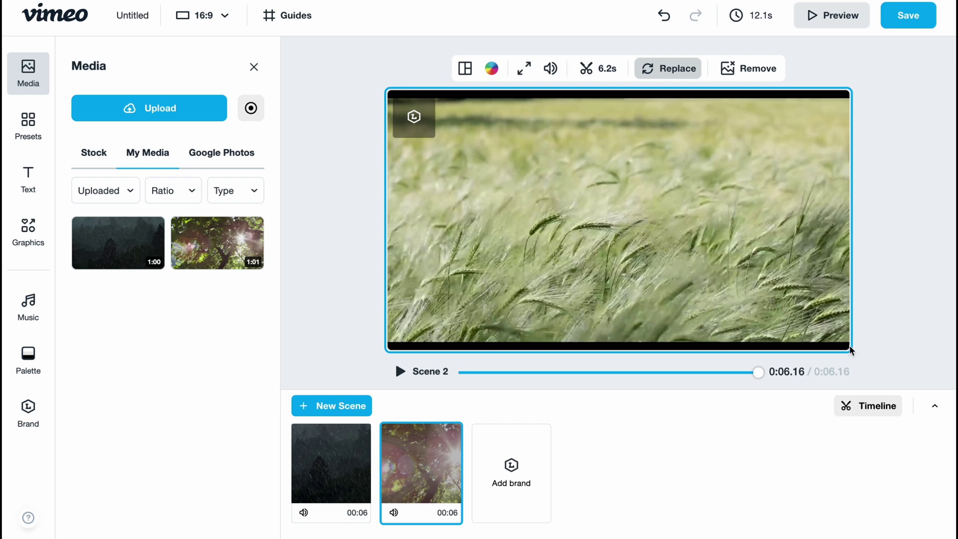
Enlarge the sunlit video to about 108% so it fills the frame.
{"action": "left_click", "coordinate": [525, 68]}
{"action": "left_click_drag", "start_coordinate": [506, 120], "coordinate": [509, 122]}
{"action": "left_click", "coordinate": [906, 187]}
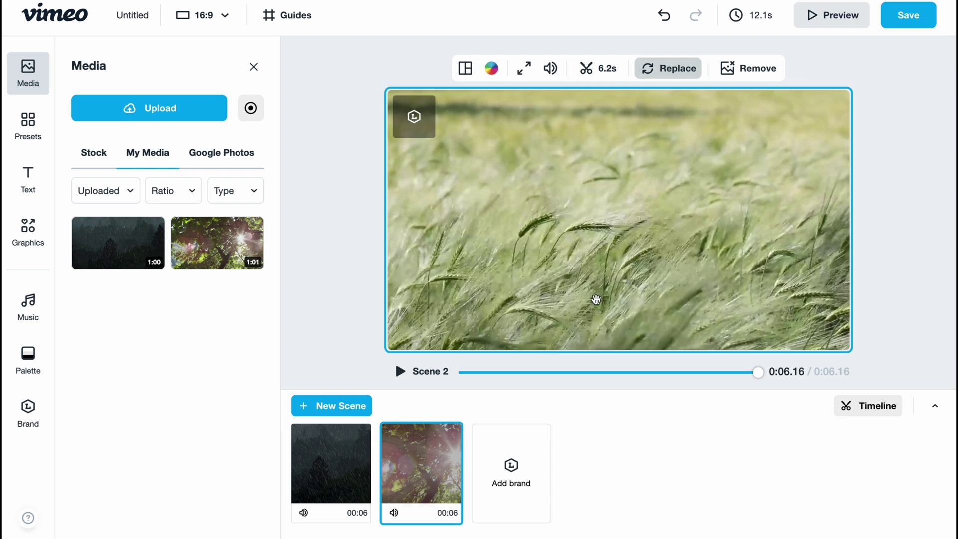
Add a title to the rain scene and make its text white.
{"action": "left_click", "coordinate": [30, 178]}
{"action": "left_click", "coordinate": [329, 467]}
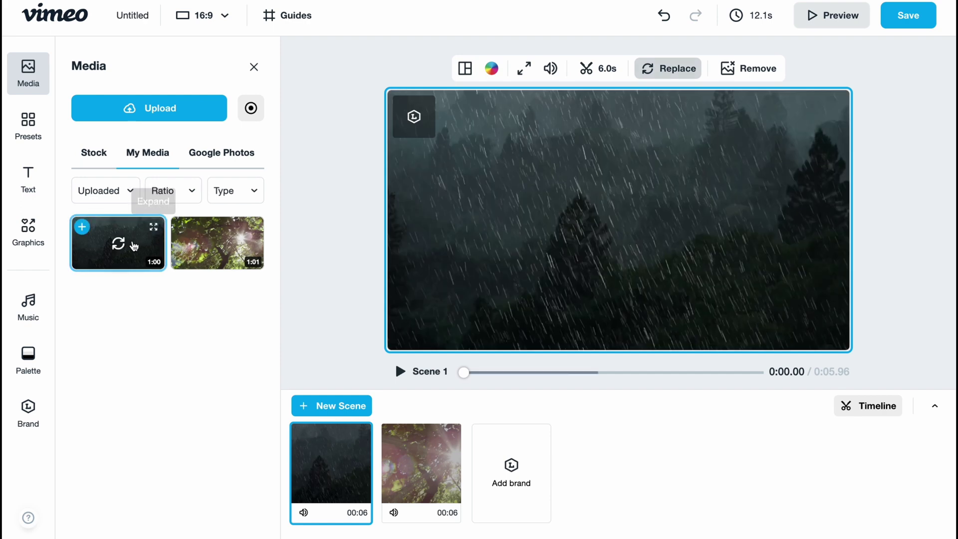
{"action": "left_click", "coordinate": [30, 186]}
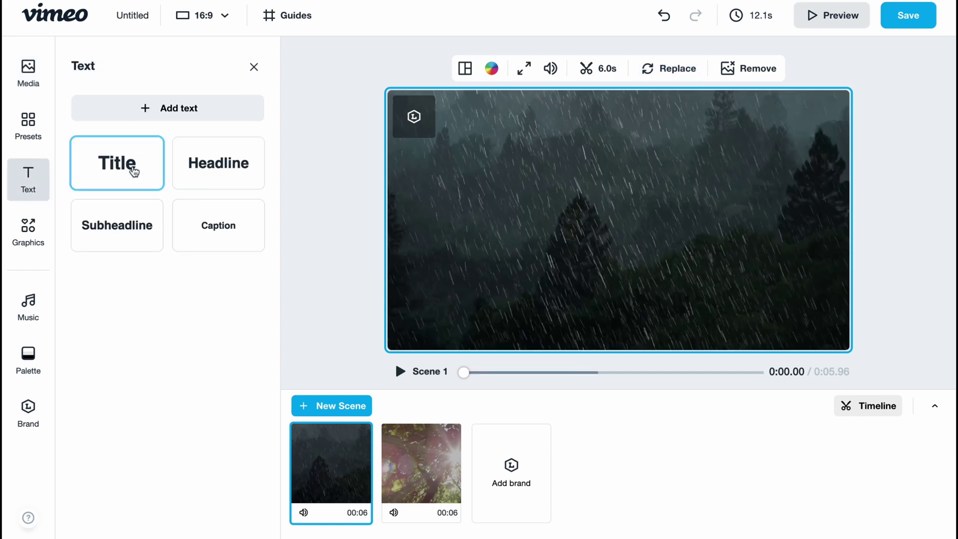
{"action": "left_click", "coordinate": [133, 168]}
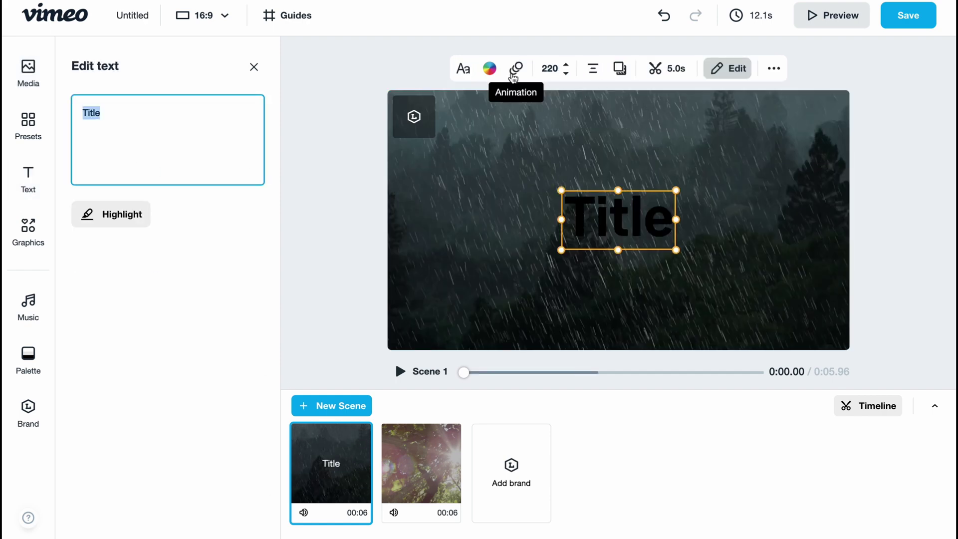
{"action": "left_click", "coordinate": [490, 68]}
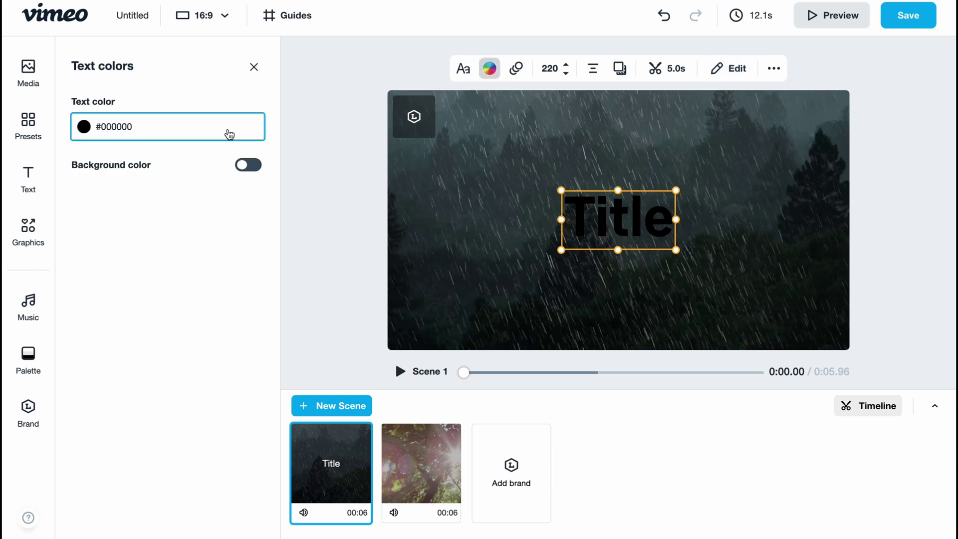
{"action": "left_click", "coordinate": [83, 127]}
{"action": "left_click_drag", "start_coordinate": [132, 189], "coordinate": [43, 141]}
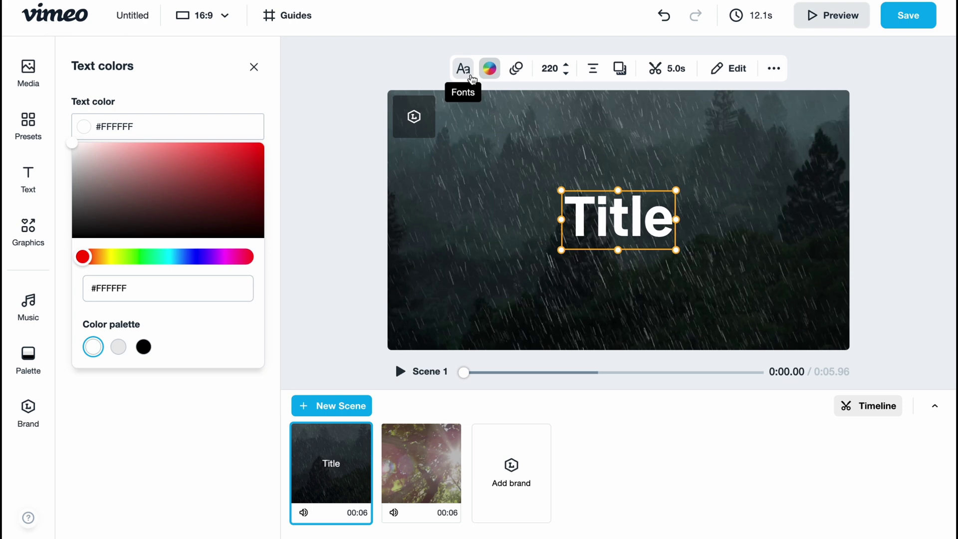
Replace the placeholder word 'Title' with the 'Bad weather' wording.
{"action": "left_click", "coordinate": [617, 211]}
{"action": "left_click_drag", "start_coordinate": [111, 122], "coordinate": [7, 106]}
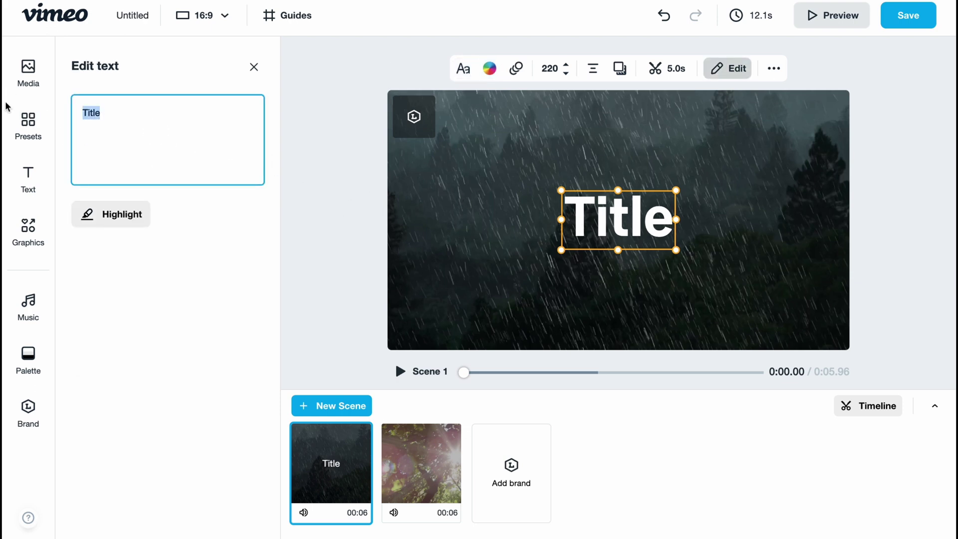
{"action": "type", "text": "BA"}
{"action": "type", "text": "ad"}
{"action": "key", "text": "BackSpace"}
{"action": "key", "text": "BackSpace"}
{"action": "type", "text": "weather"}
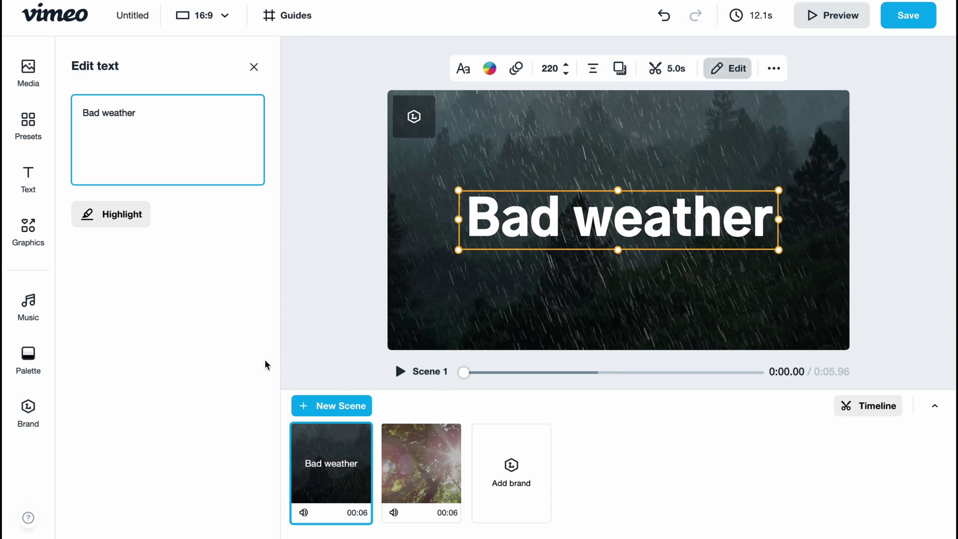
Play the rain scene preview with the sound muted.
{"action": "left_click", "coordinate": [399, 373]}
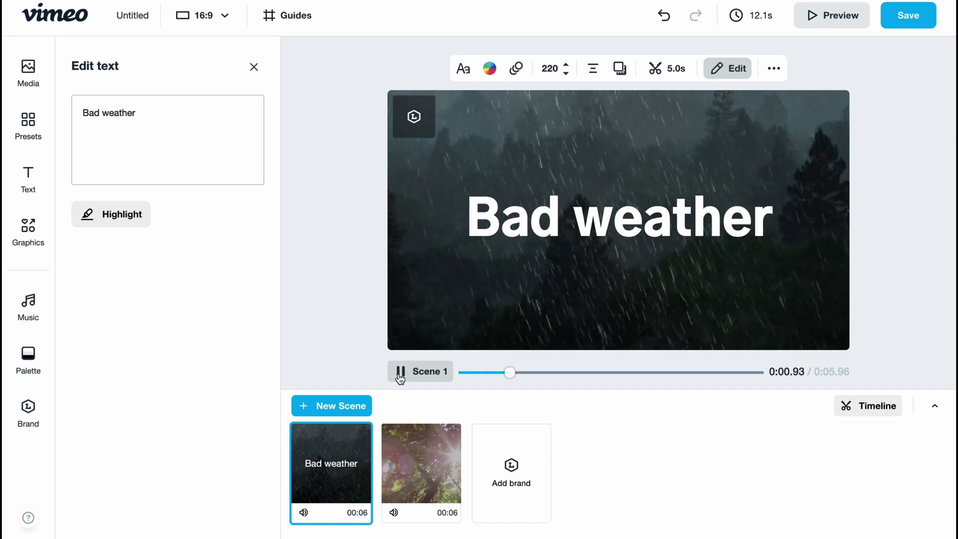
{"action": "key", "text": "XF86AudioRaiseVolume"}
{"action": "key", "text": "XF86AudioMute"}
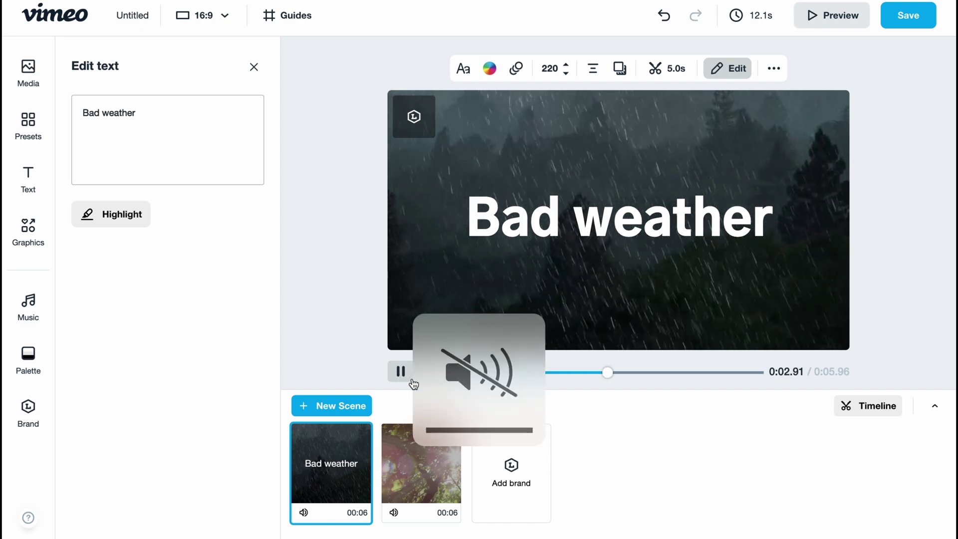
Add a 'Good weather' title to the second, sunny forest scene.
{"action": "left_click", "coordinate": [435, 456]}
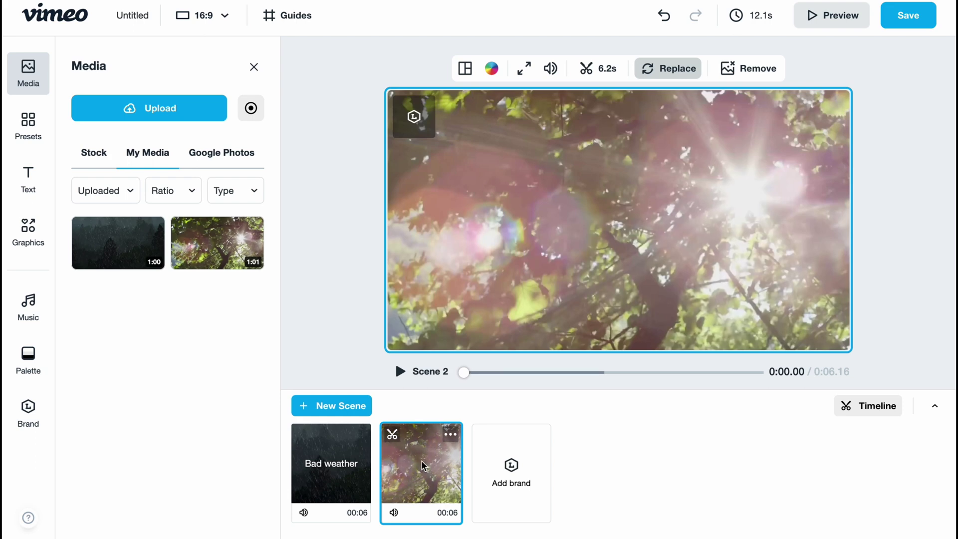
{"action": "left_click", "coordinate": [29, 180]}
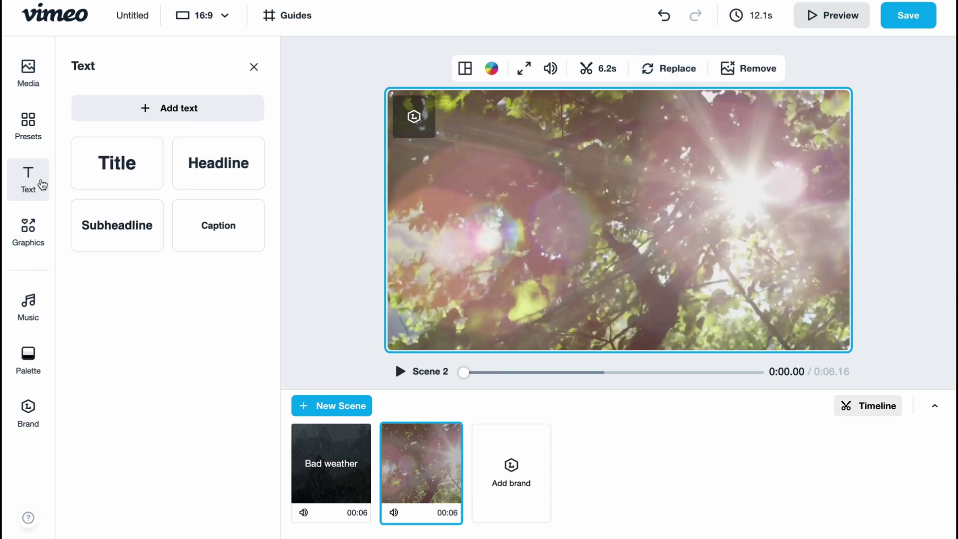
{"action": "left_click", "coordinate": [111, 163]}
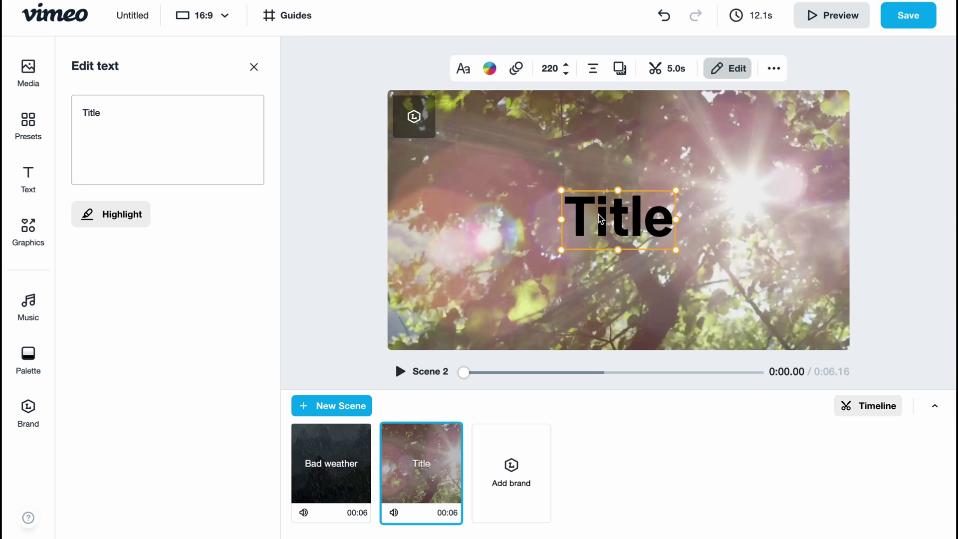
{"action": "type", "text": "Goo"}
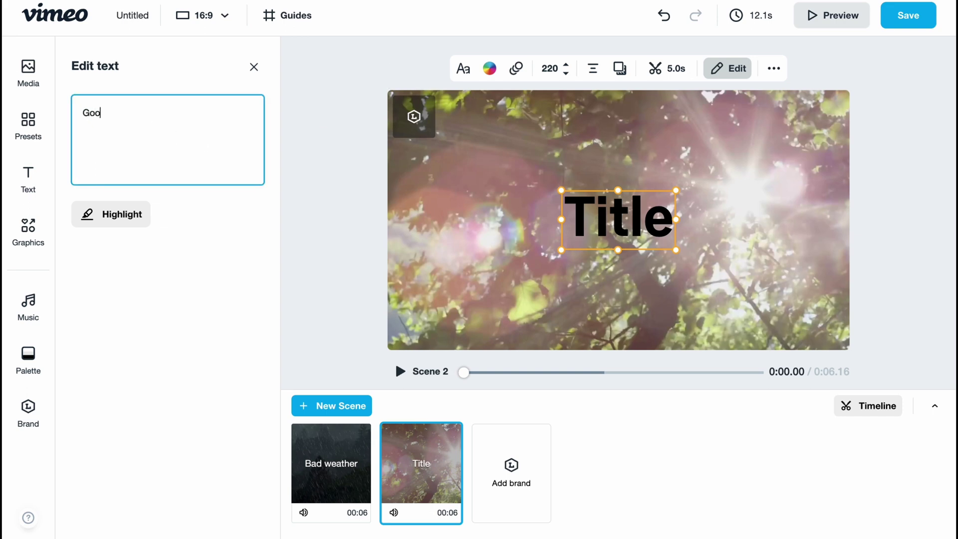
{"action": "type", "text": "d wea"}
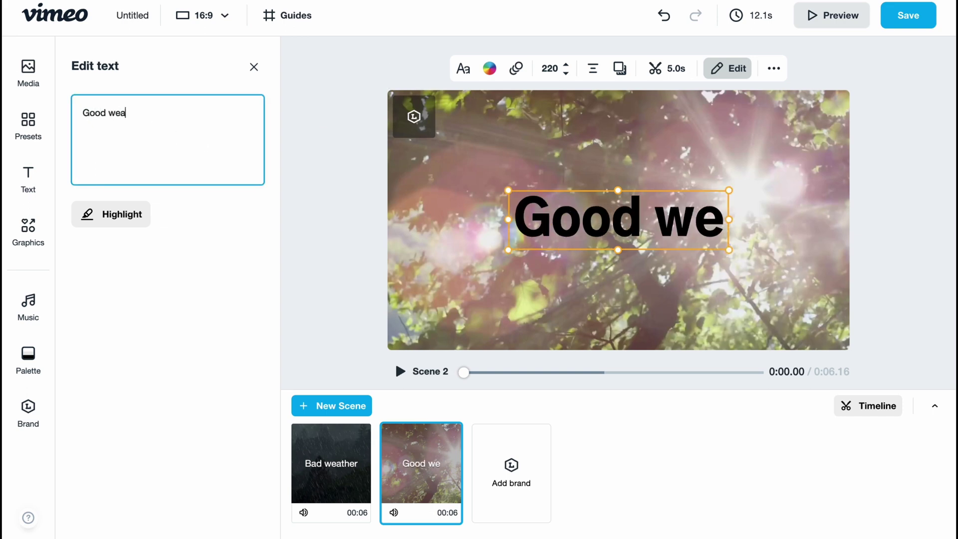
{"action": "type", "text": "ther"}
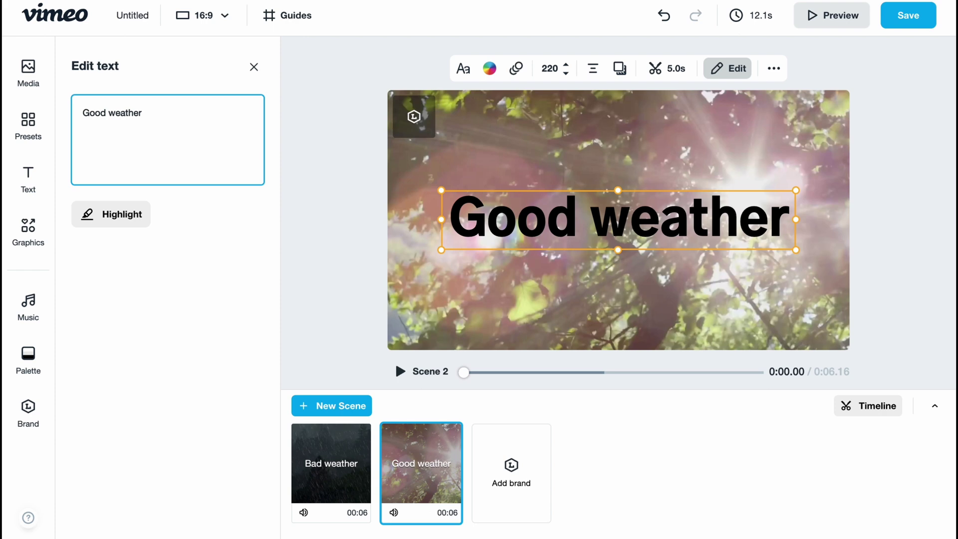
Make the Good weather title white (#FFFFFF), preview the scene, then open Graphics.
{"action": "left_click", "coordinate": [490, 68]}
{"action": "left_click", "coordinate": [90, 128]}
{"action": "left_click", "coordinate": [92, 344]}
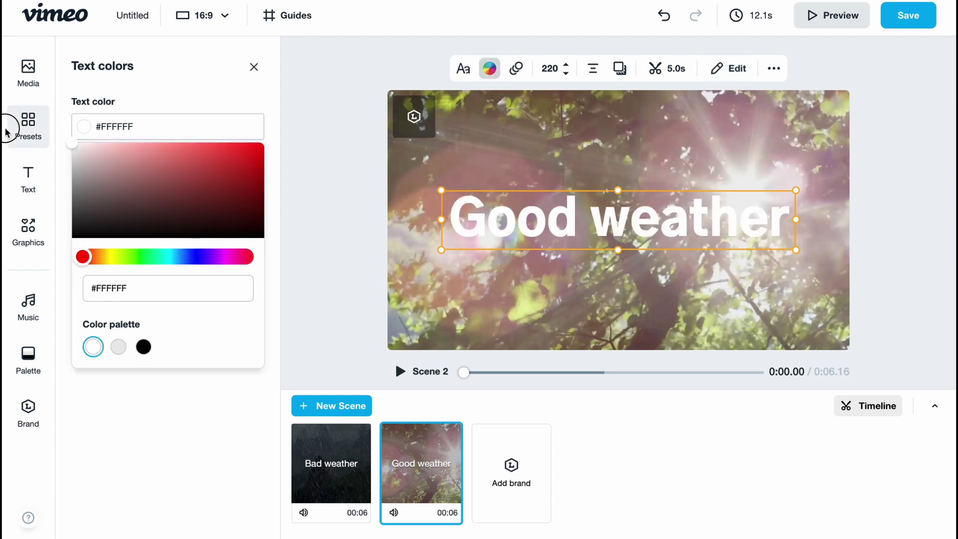
{"action": "left_click", "coordinate": [220, 403]}
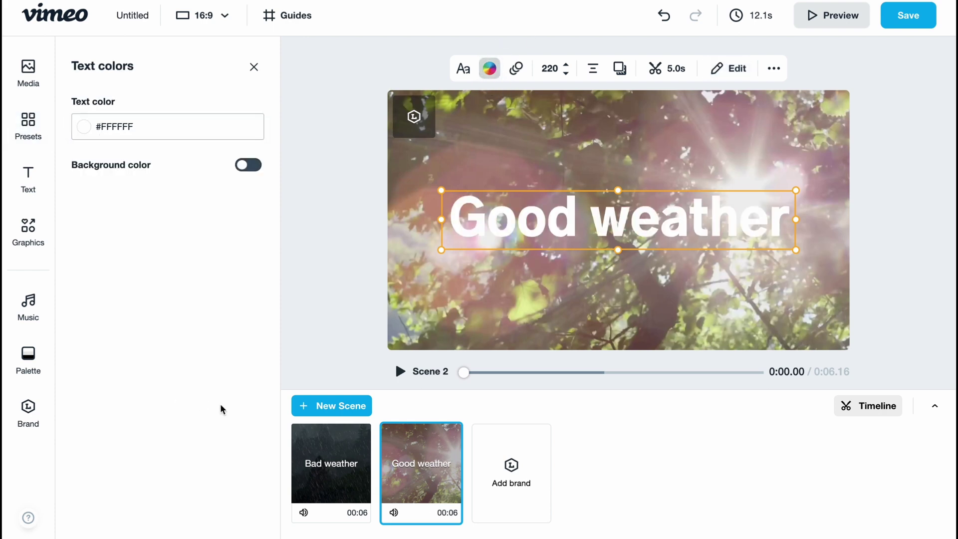
{"action": "left_click", "coordinate": [401, 372]}
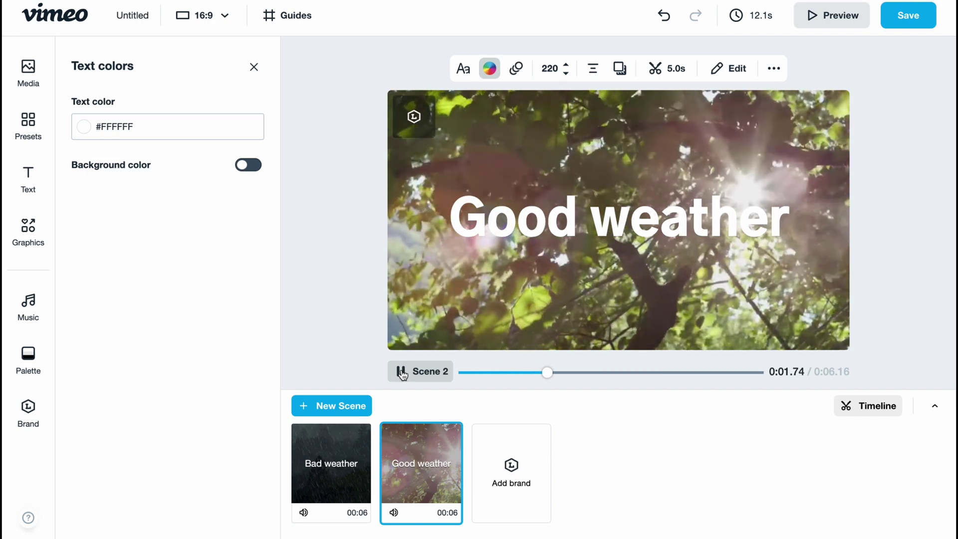
{"action": "left_click", "coordinate": [400, 372]}
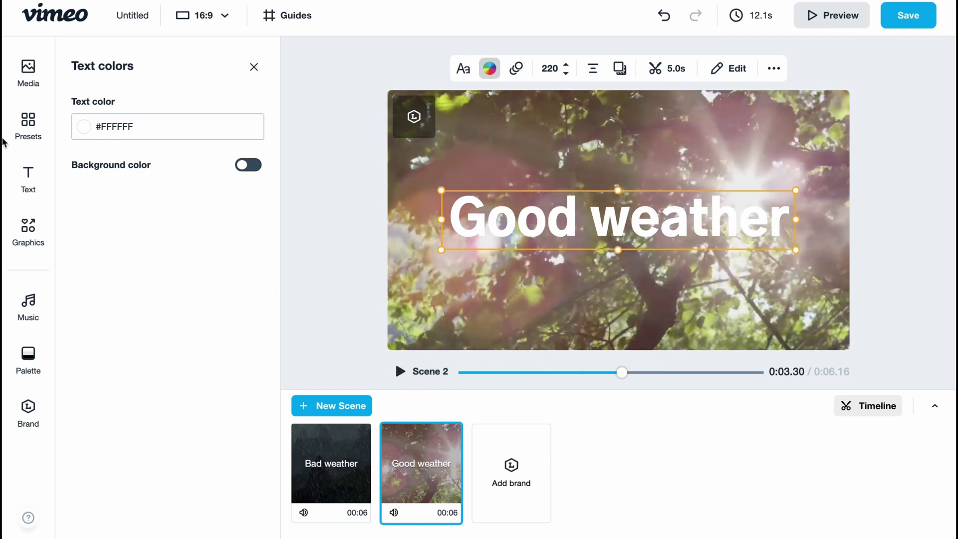
{"action": "left_click", "coordinate": [20, 131]}
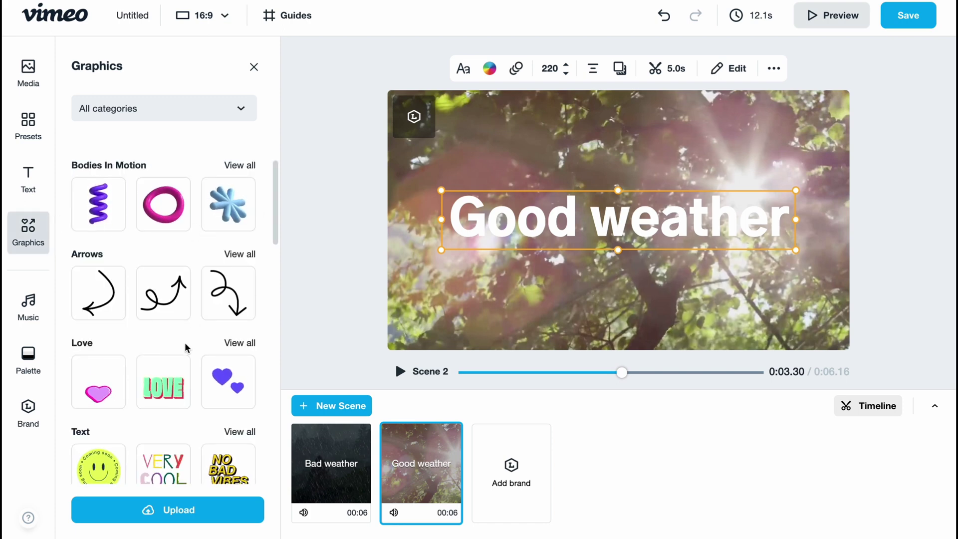
Place the pink heart graphic above the Good weather title.
{"action": "scroll", "coordinate": [170, 379], "scroll_direction": "down", "scroll_amount": 3}
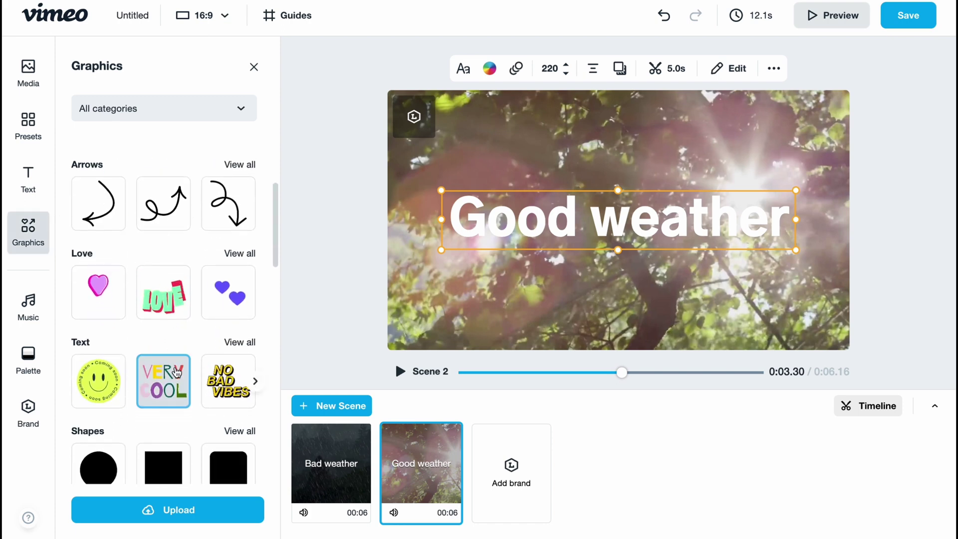
{"action": "scroll", "coordinate": [175, 372], "scroll_direction": "down", "scroll_amount": 2}
{"action": "scroll", "coordinate": [171, 368], "scroll_direction": "up", "scroll_amount": 1}
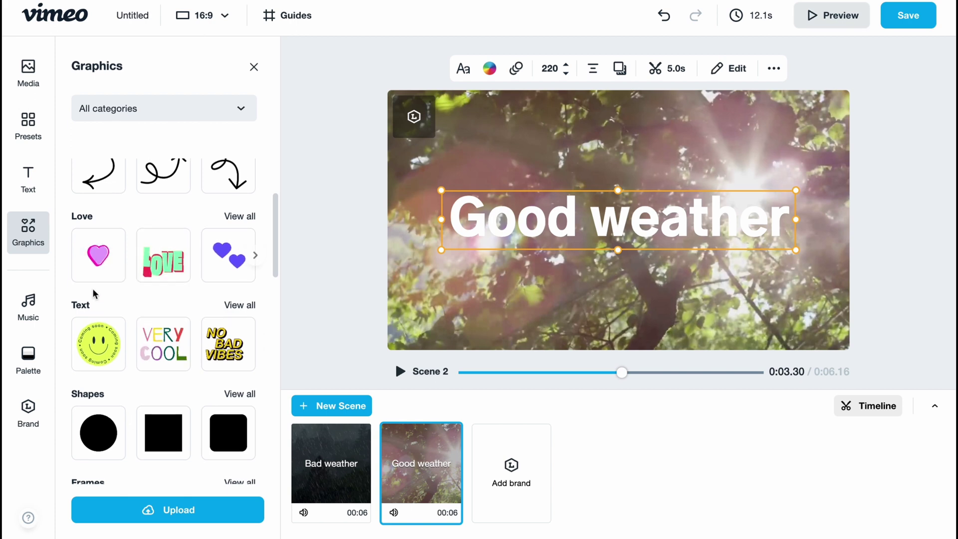
{"action": "left_click_drag", "start_coordinate": [99, 255], "coordinate": [617, 140]}
Add the first Gradients graphic to the rainy Bad weather scene.
{"action": "left_click", "coordinate": [333, 450]}
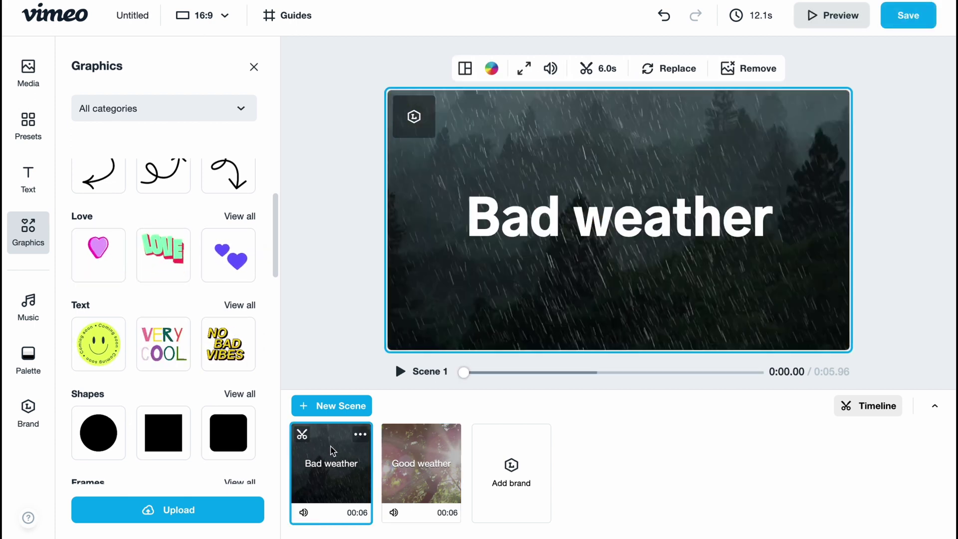
{"action": "scroll", "coordinate": [189, 339], "scroll_direction": "down", "scroll_amount": 4}
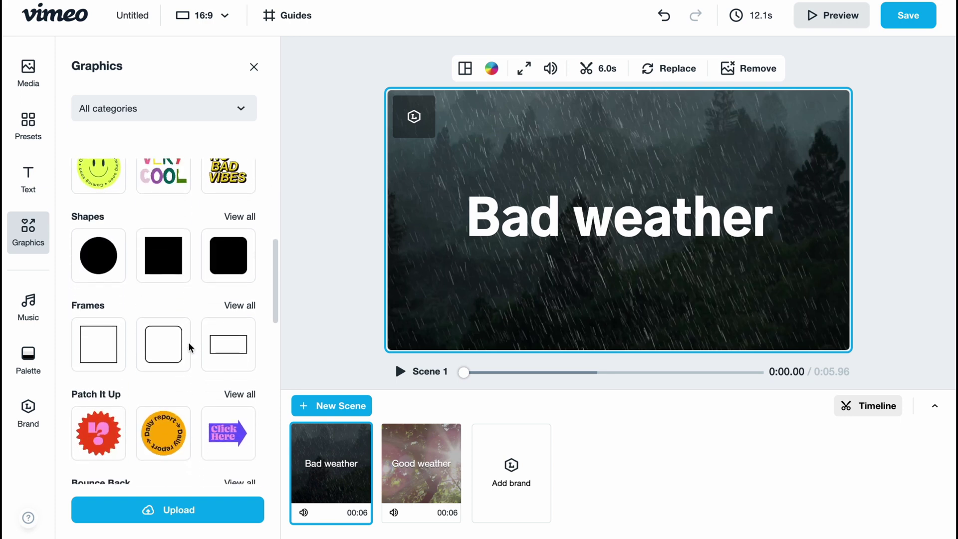
{"action": "scroll", "coordinate": [190, 348], "scroll_direction": "down", "scroll_amount": 6}
{"action": "scroll", "coordinate": [189, 345], "scroll_direction": "down", "scroll_amount": 7}
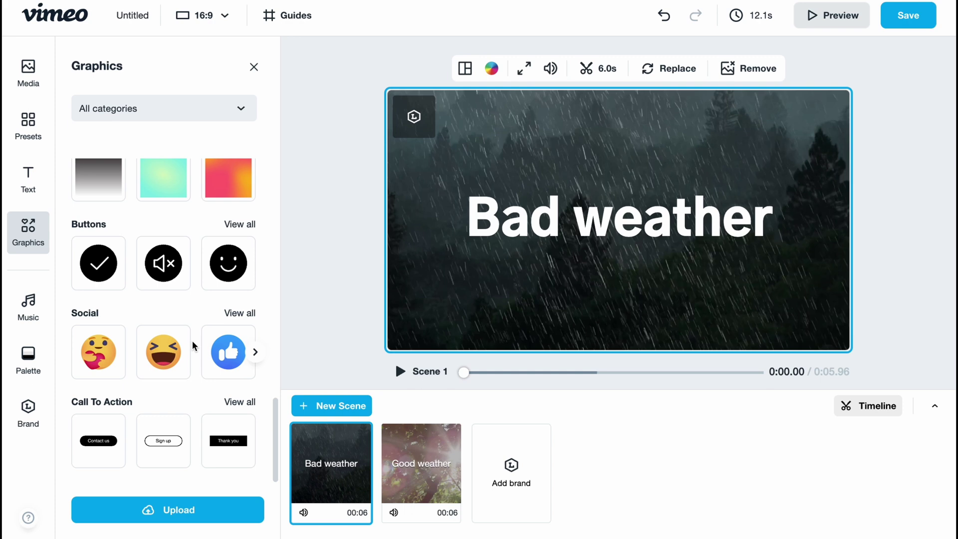
{"action": "scroll", "coordinate": [149, 347], "scroll_direction": "up", "scroll_amount": 15}
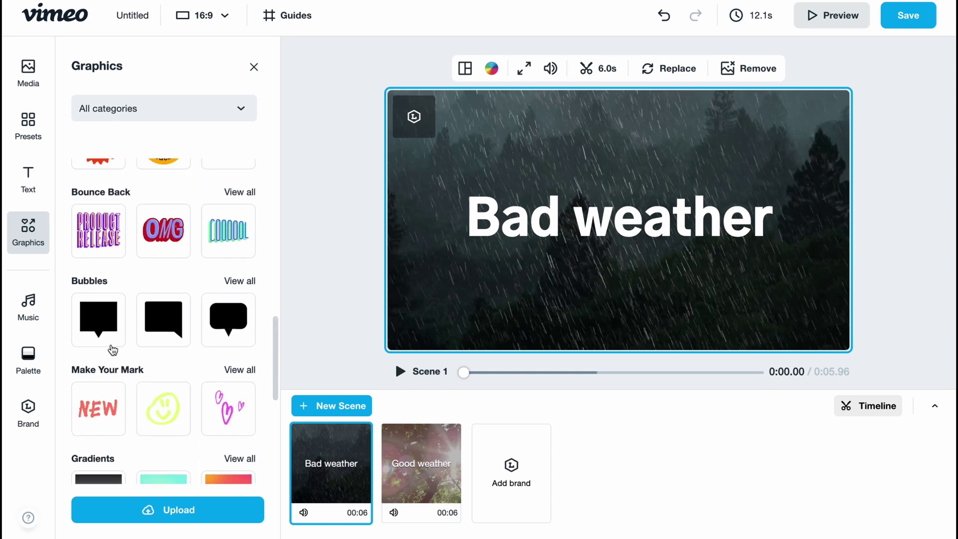
{"action": "scroll", "coordinate": [120, 349], "scroll_direction": "up", "scroll_amount": 3}
{"action": "scroll", "coordinate": [119, 349], "scroll_direction": "down", "scroll_amount": 15}
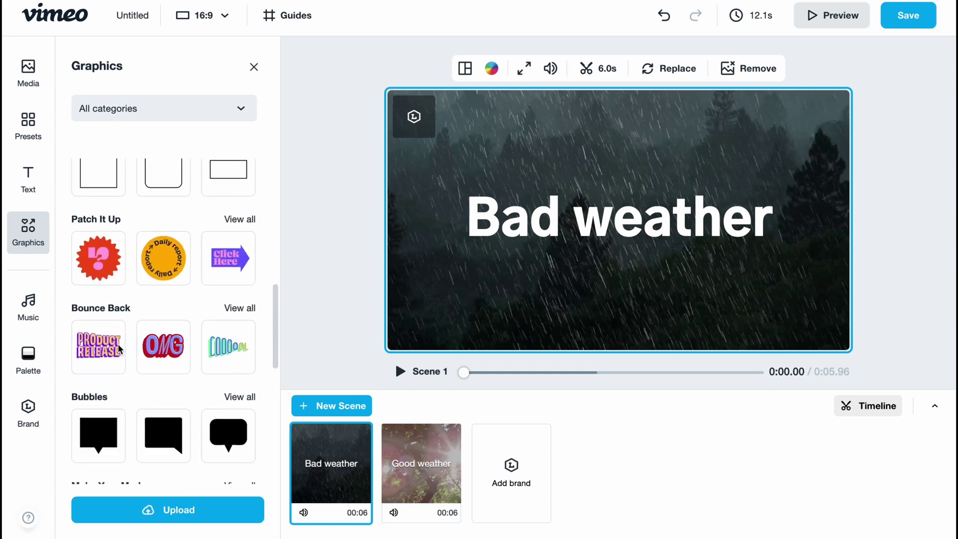
{"action": "left_click", "coordinate": [101, 280]}
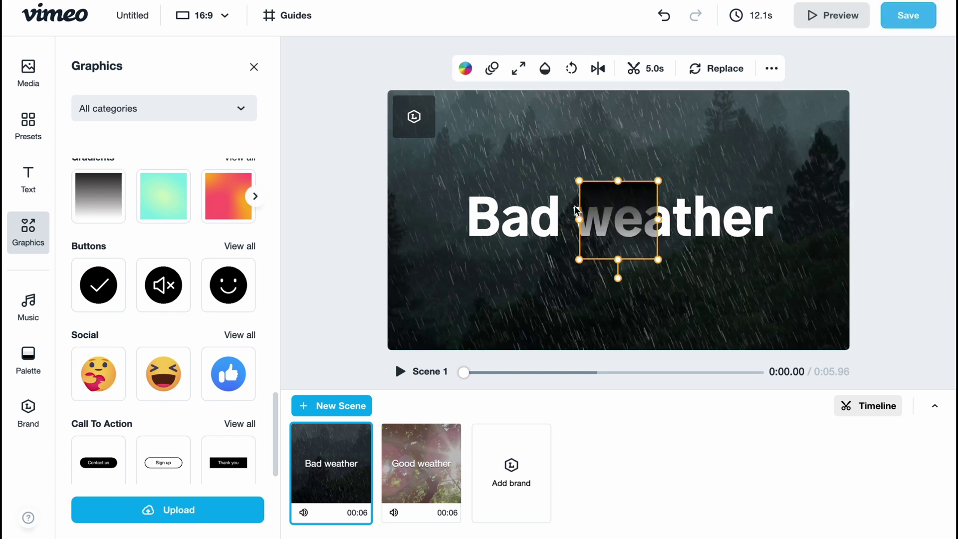
Rotate the gradient 180° and stretch it to cover the whole canvas.
{"action": "left_click_drag", "start_coordinate": [619, 282], "coordinate": [620, 128]}
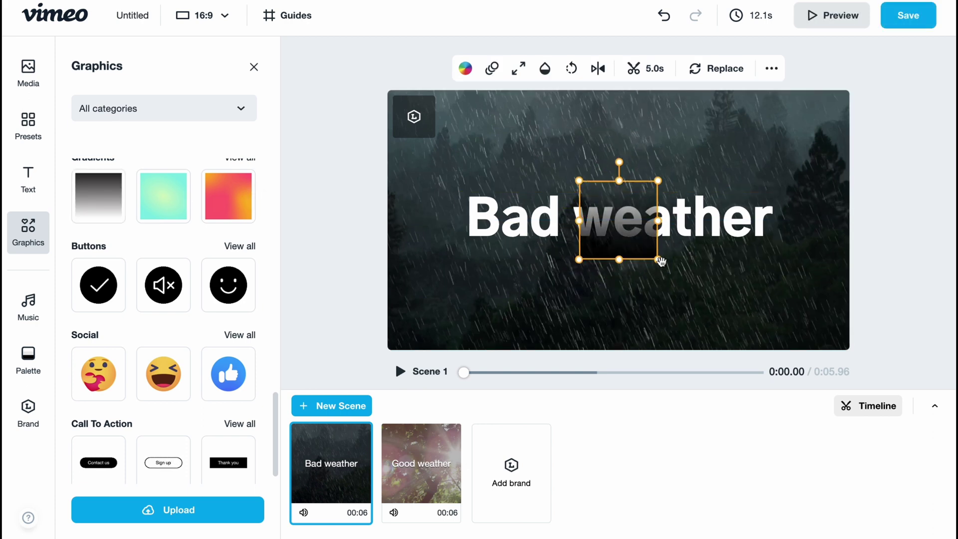
{"action": "left_click_drag", "start_coordinate": [661, 261], "coordinate": [766, 349]}
{"action": "left_click_drag", "start_coordinate": [706, 316], "coordinate": [519, 285]}
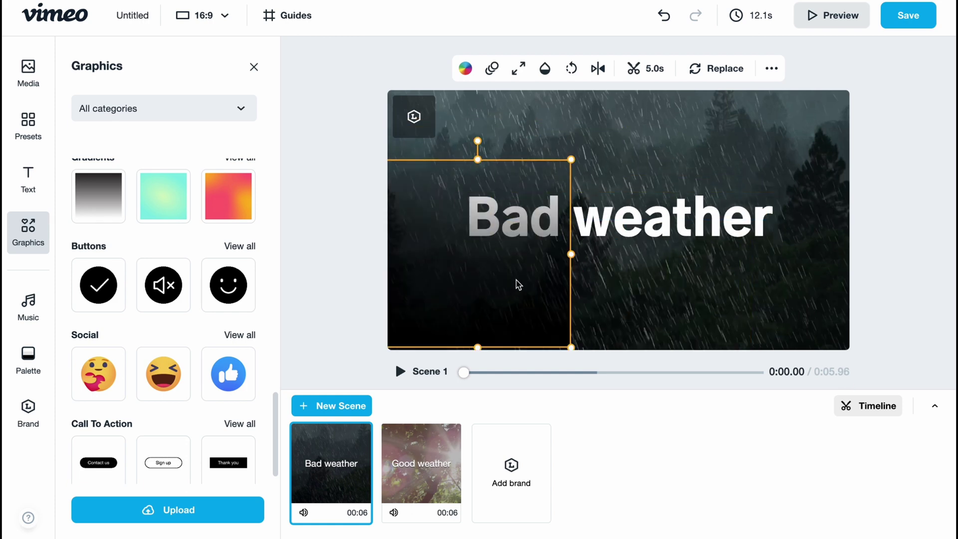
{"action": "left_click_drag", "start_coordinate": [573, 255], "coordinate": [852, 270]}
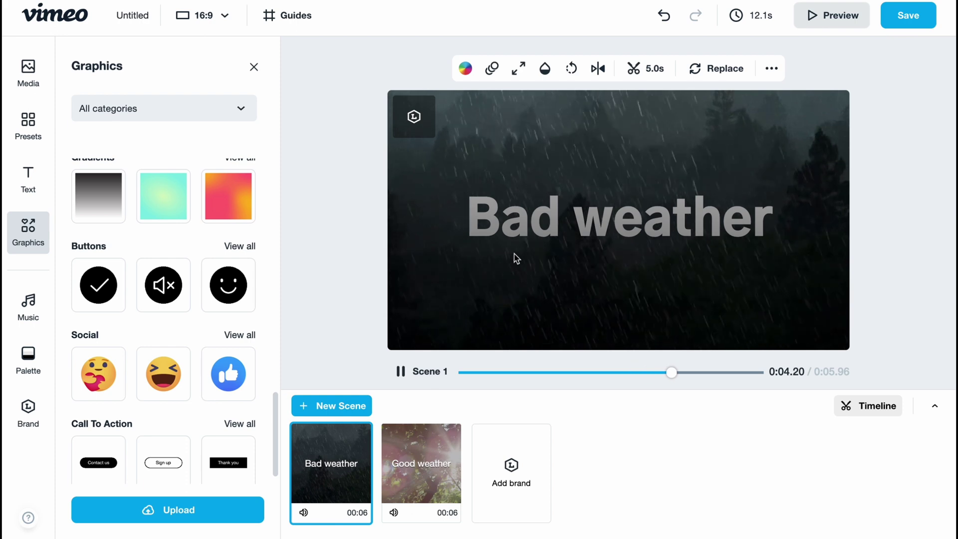
Save the project and let Vimeo render it into the 12-second video.
{"action": "left_click", "coordinate": [905, 20]}
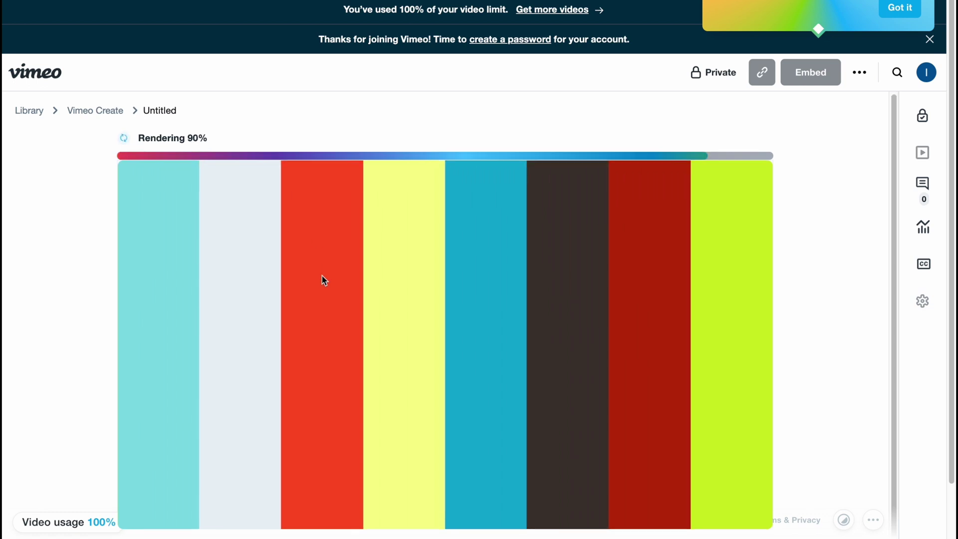
{"action": "scroll", "coordinate": [329, 277], "scroll_direction": "down", "scroll_amount": 2}
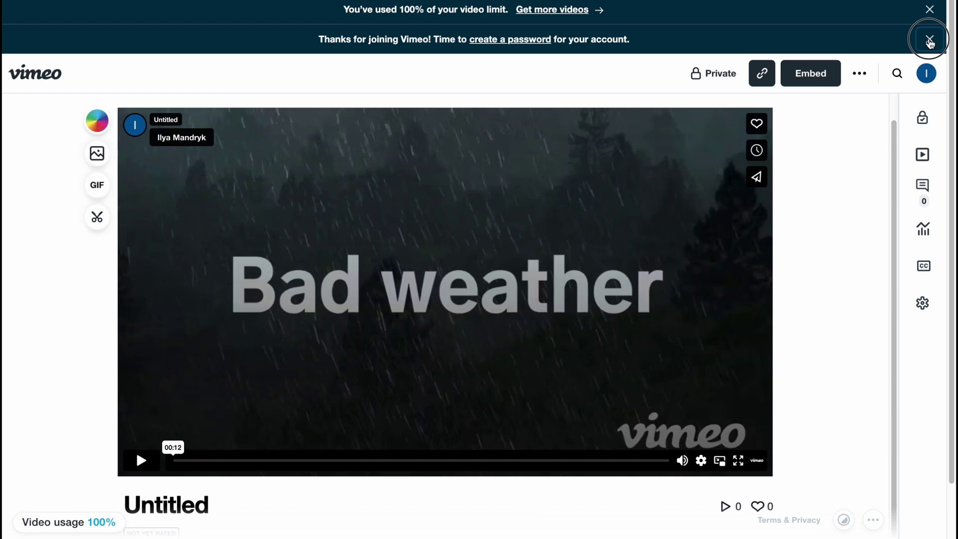
Dismiss the top notices and download the Original 1280 x 720 render as Untitled.mp4.
{"action": "left_click", "coordinate": [930, 40]}
{"action": "left_click", "coordinate": [929, 10]}
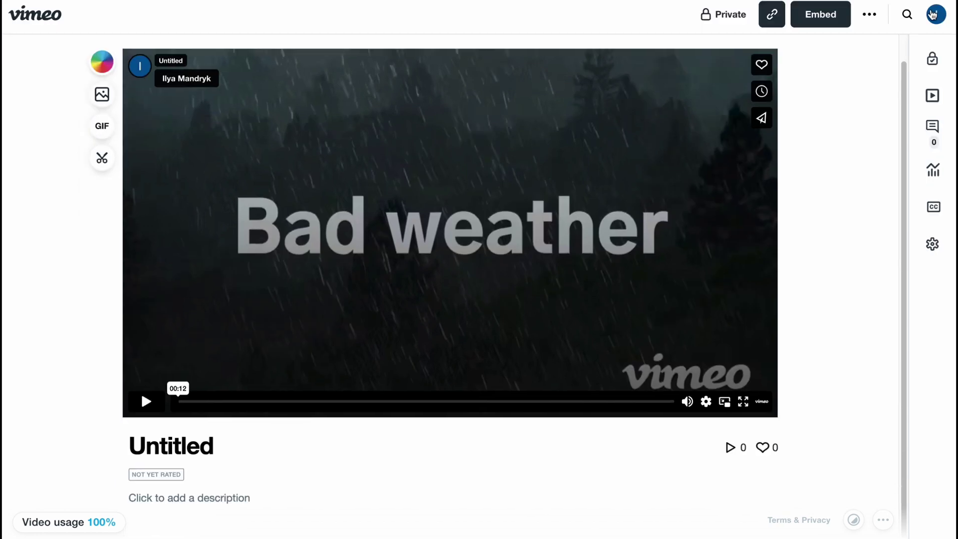
{"action": "left_click", "coordinate": [870, 16]}
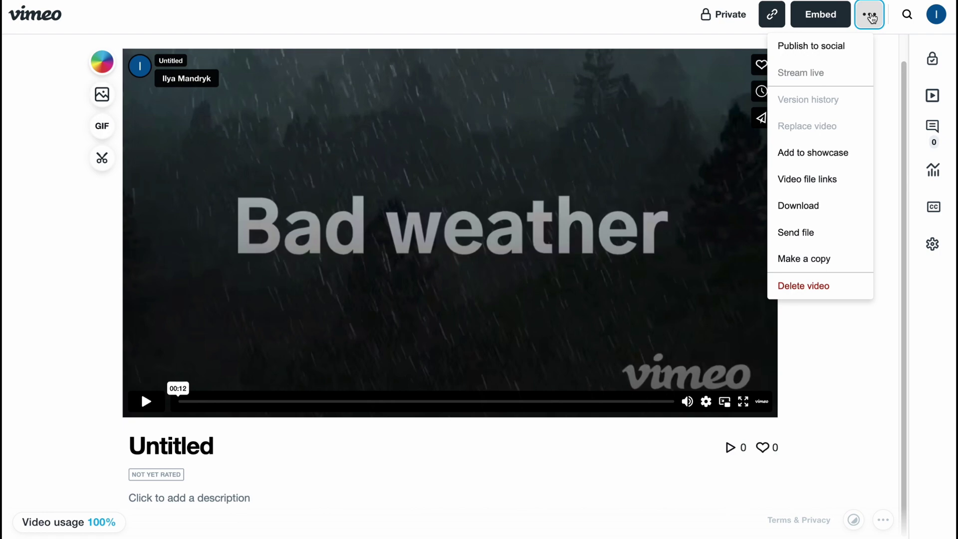
{"action": "left_click", "coordinate": [815, 206]}
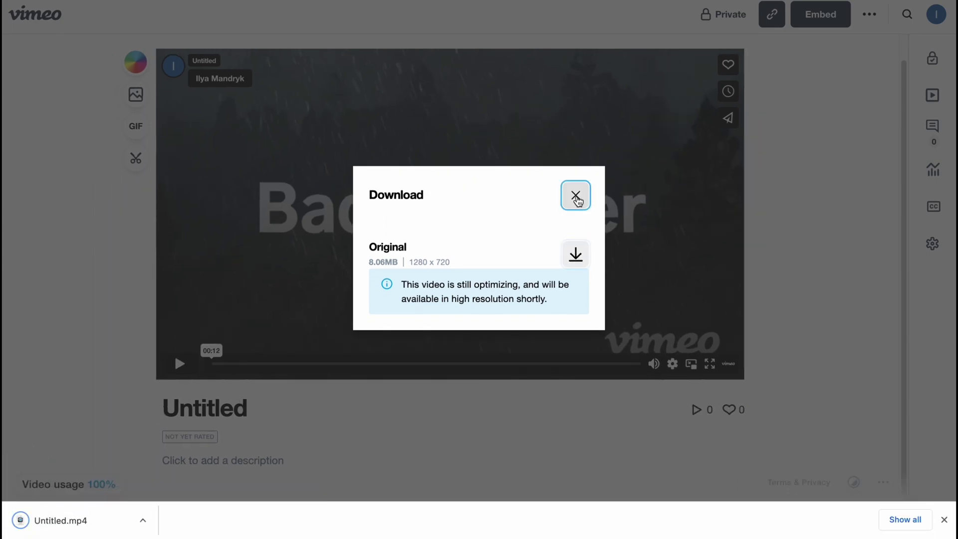
{"action": "left_click", "coordinate": [577, 198]}
Return to the Vimeo Home dashboard via the vimeo logo.
{"action": "left_click", "coordinate": [945, 19]}
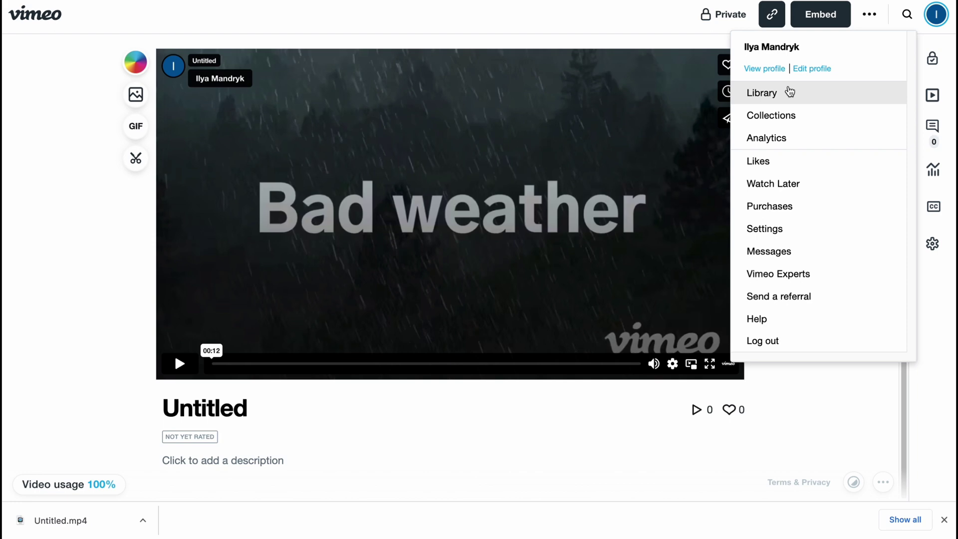
{"action": "left_click", "coordinate": [35, 11]}
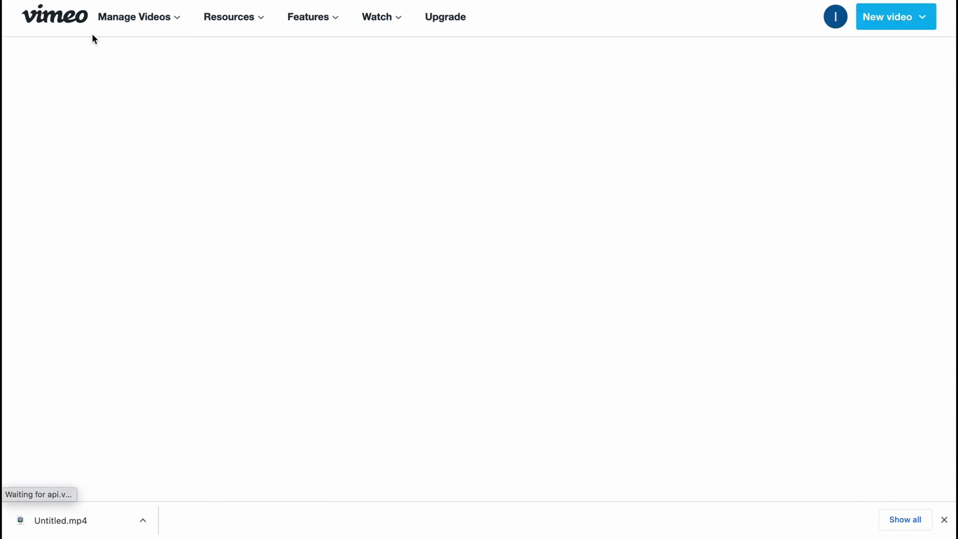
{"action": "mouse_move", "coordinate": [92, 35]}
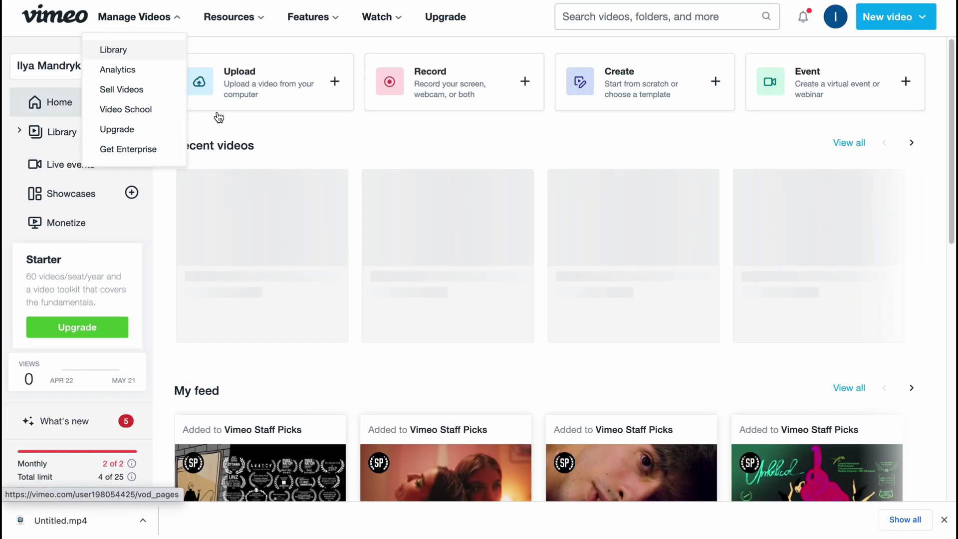